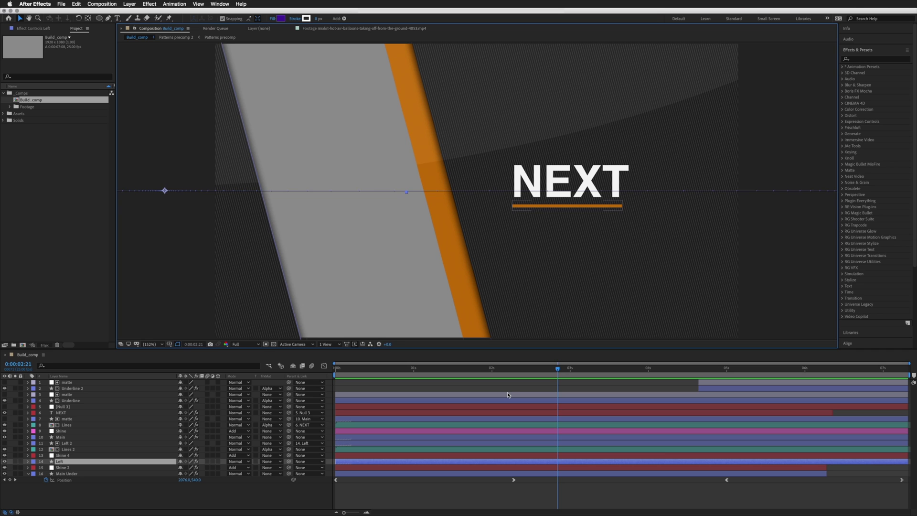
Step: Preview Build_comp's NEXT title animation and enlarge the timeline panel
left_click(541, 356)
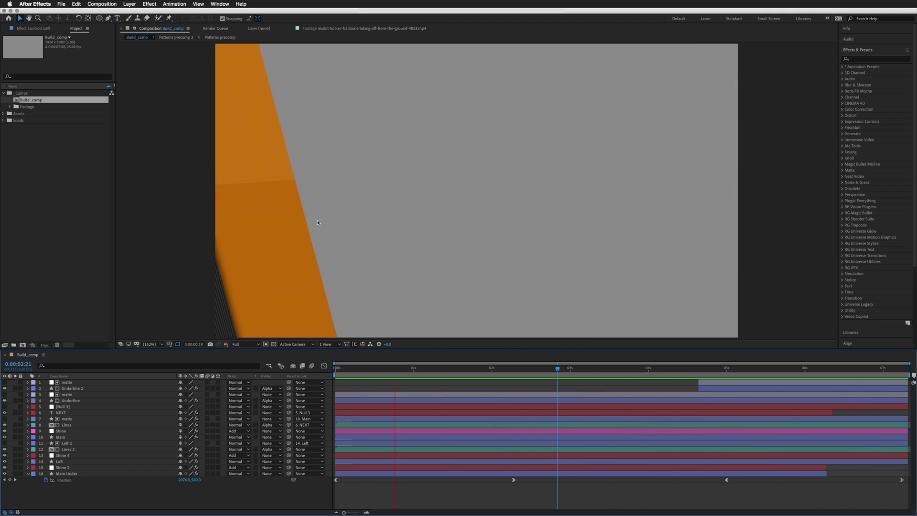
key("space")
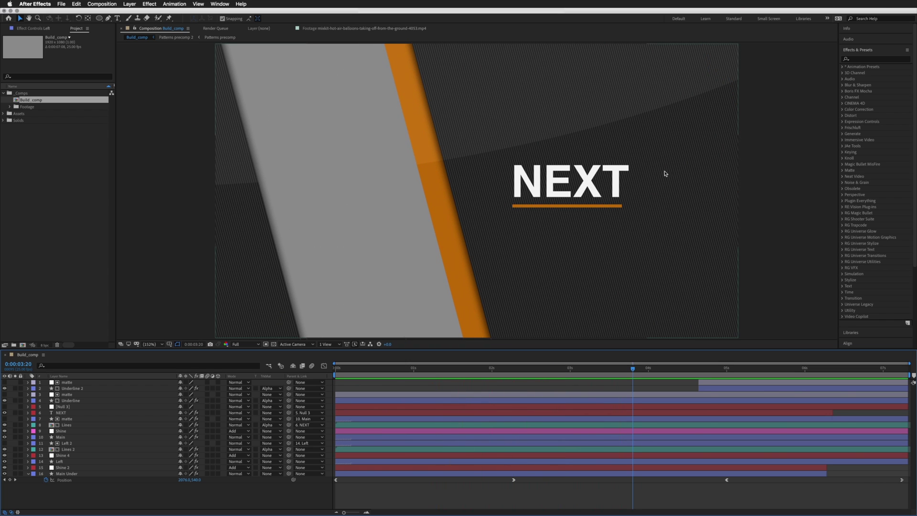
left_click(648, 370)
left_click_drag(655, 372, 570, 370)
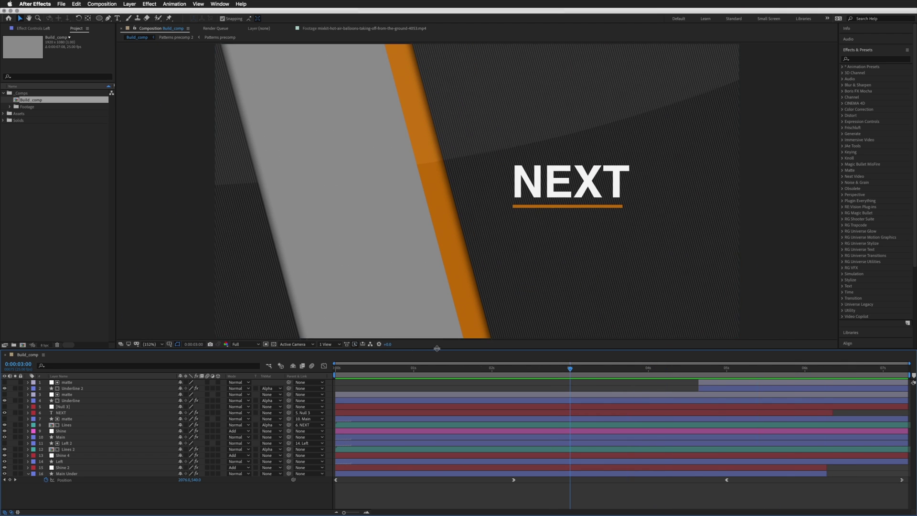
left_click_drag(438, 346, 467, 270)
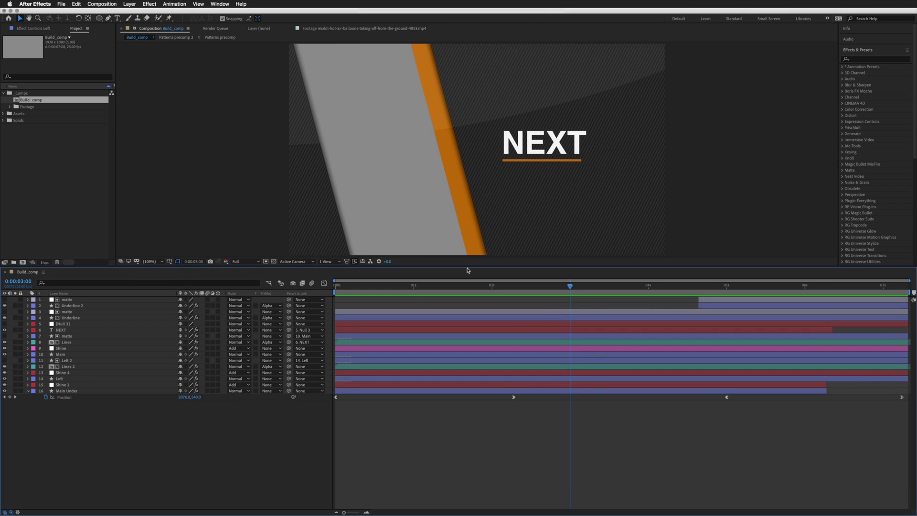
key("space")
key("space")
Step: Reveal all keyframed properties and apply Easy Ease (F9) to every keyframe
key("u")
left_click_drag(677, 311, 877, 488)
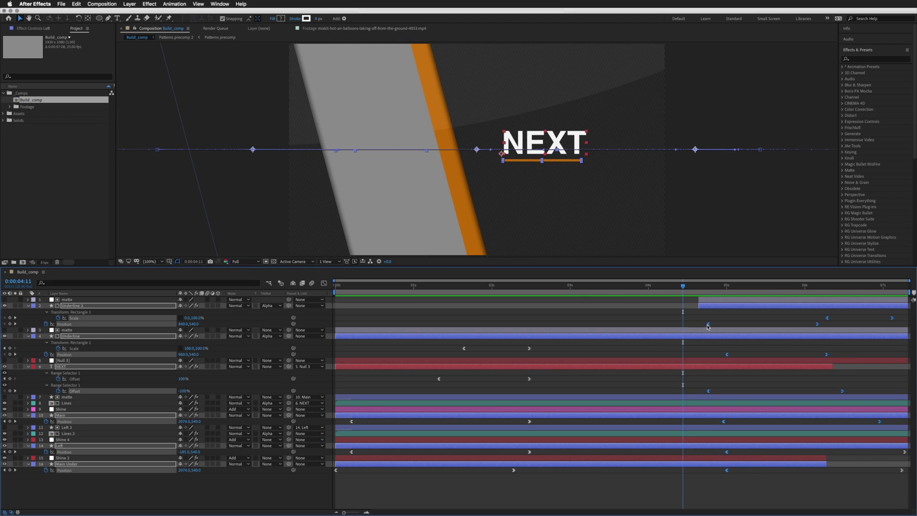
key("F9")
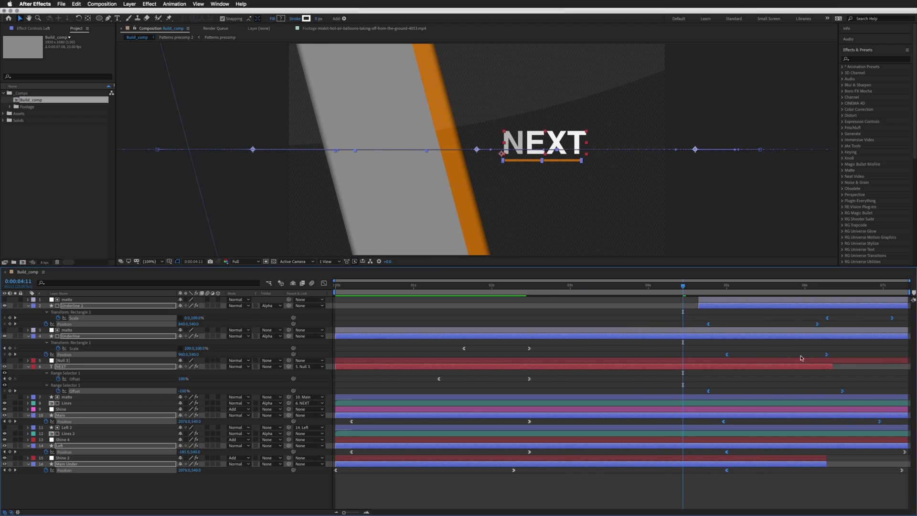
Step: Deselect everything and collapse the layers' keyframed properties back to plain rows
left_click(832, 466)
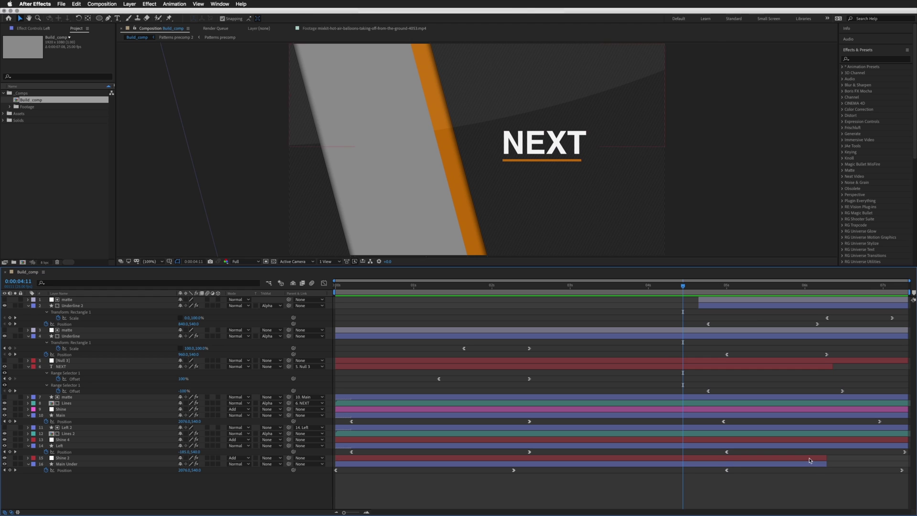
left_click(811, 459)
left_click(813, 464, "shift")
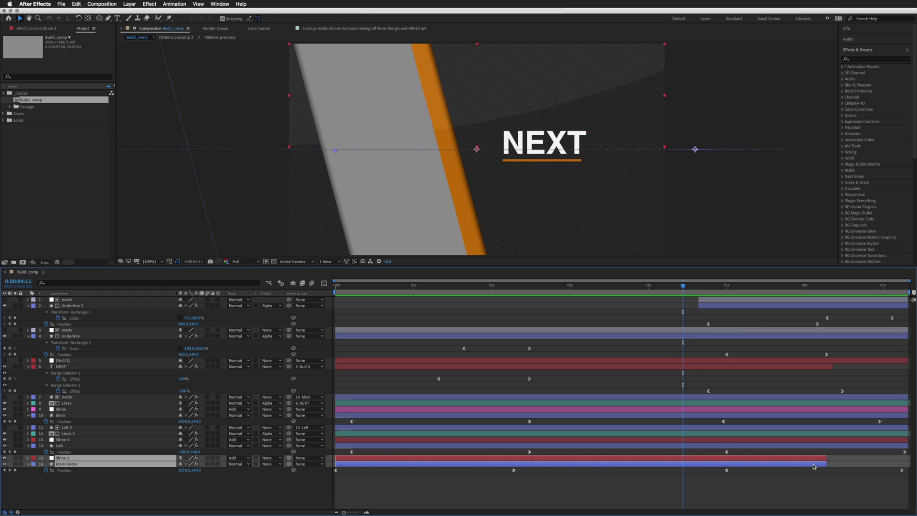
left_click(720, 306)
left_click(715, 300, "shift")
left_click_drag(684, 286, 633, 288)
key("F2")
key("u")
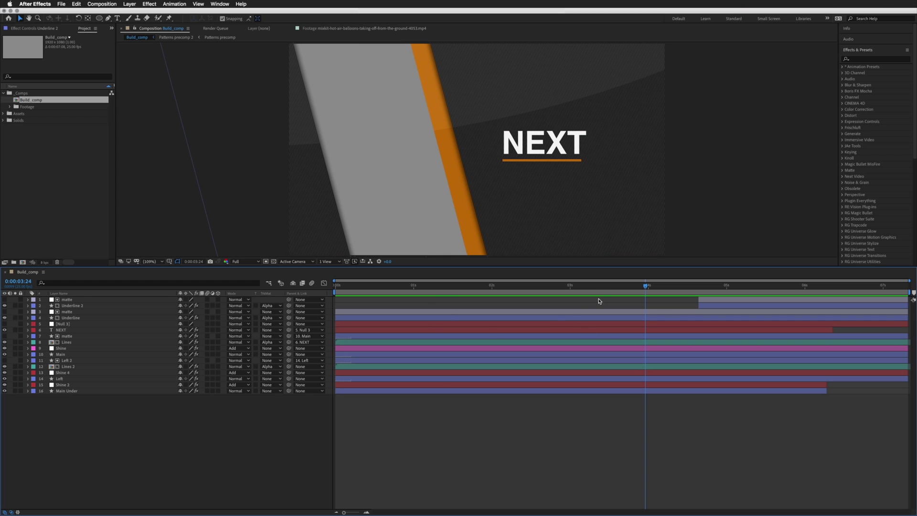
Step: Replay the animation from the start and nest Build_comp in a new composition
left_click_drag(597, 287, 342, 290)
key("space")
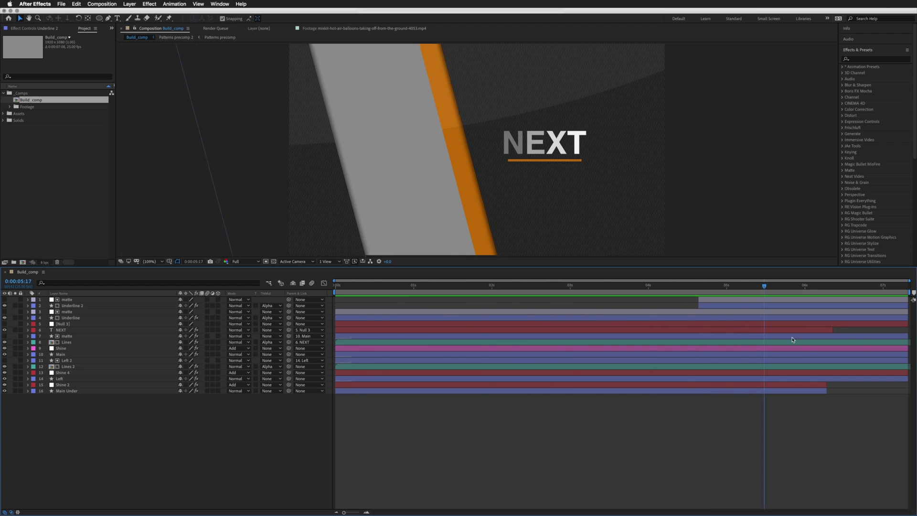
key("space")
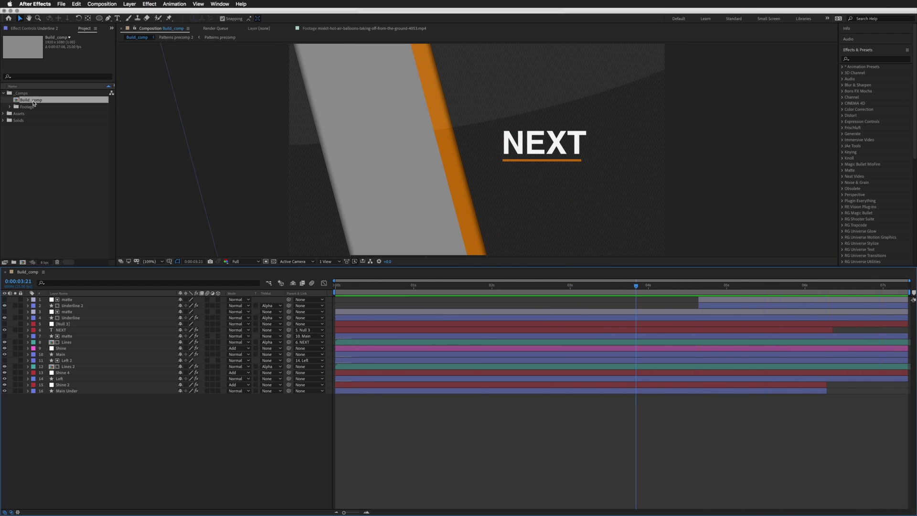
left_click_drag(35, 101, 23, 264)
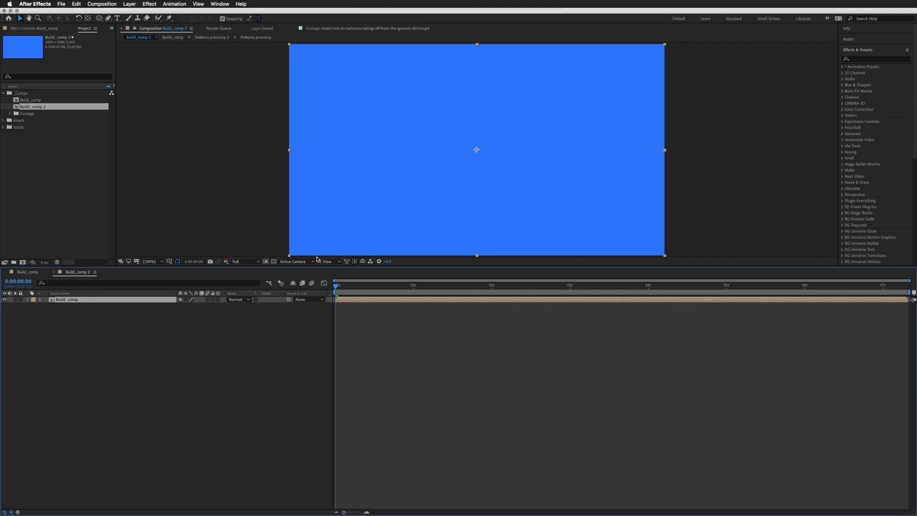
Step: Set Build_comp 2's background colour to white in Composition Settings
key("super+k")
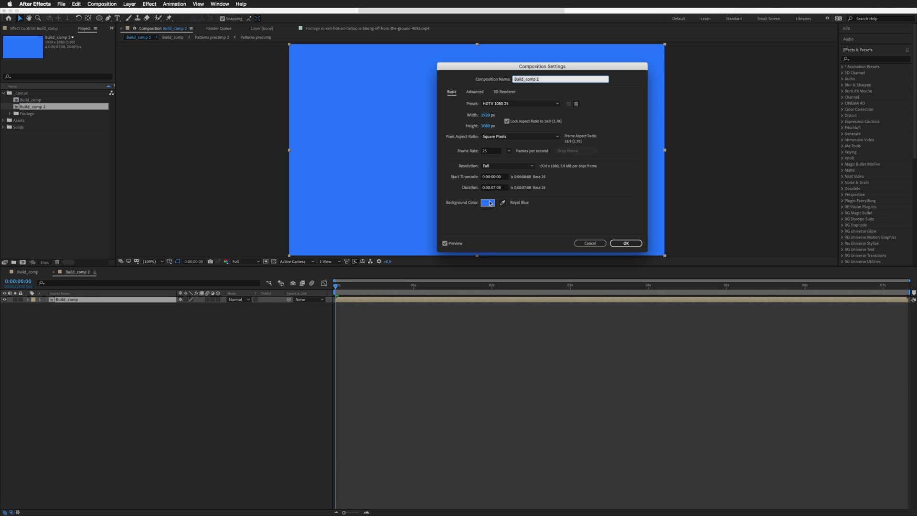
left_click(488, 202)
mouse_move(450, 429)
left_mouse_down()
mouse_move(450, 411)
mouse_move(332, 434)
mouse_move(449, 446)
left_mouse_up()
left_click_drag(450, 415, 450, 351)
left_click(441, 352)
left_click(507, 352)
left_click(626, 244)
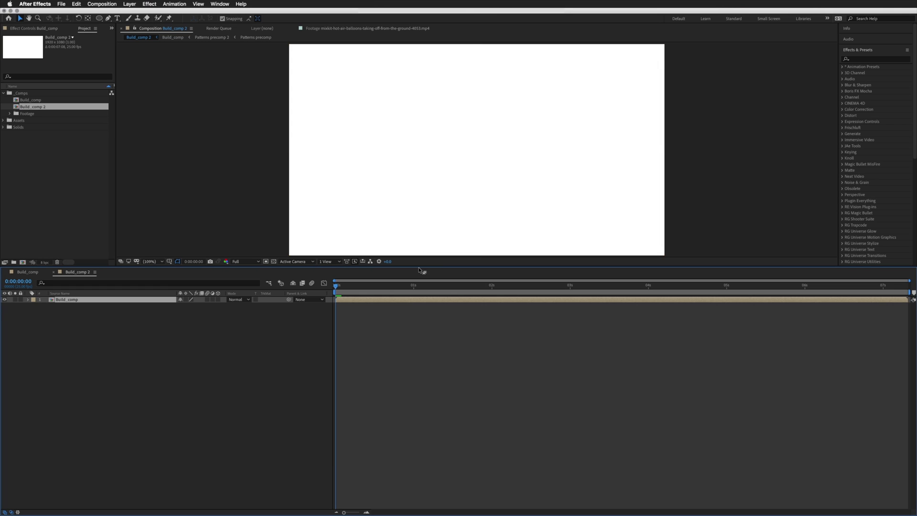
Step: Enable Time Remapping on the Build_comp layer and check its start and end keyframes
key("space")
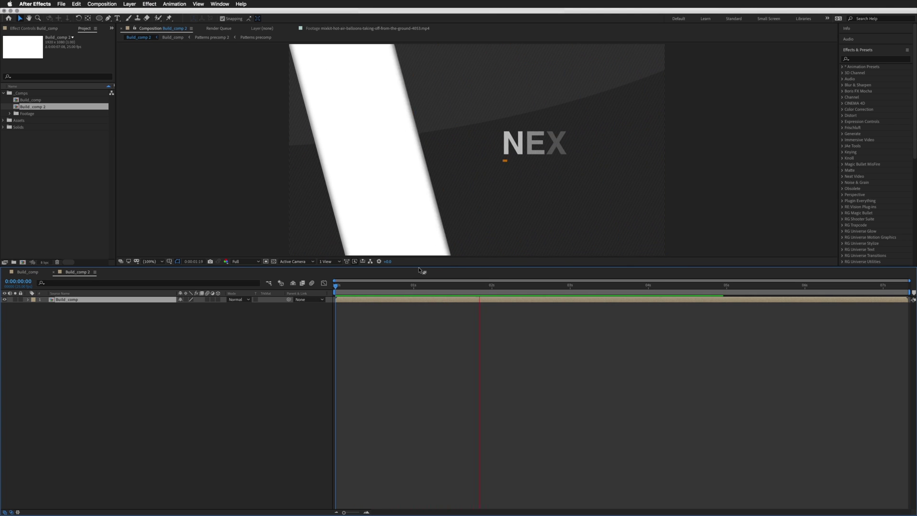
left_click(422, 302)
right_click(65, 300)
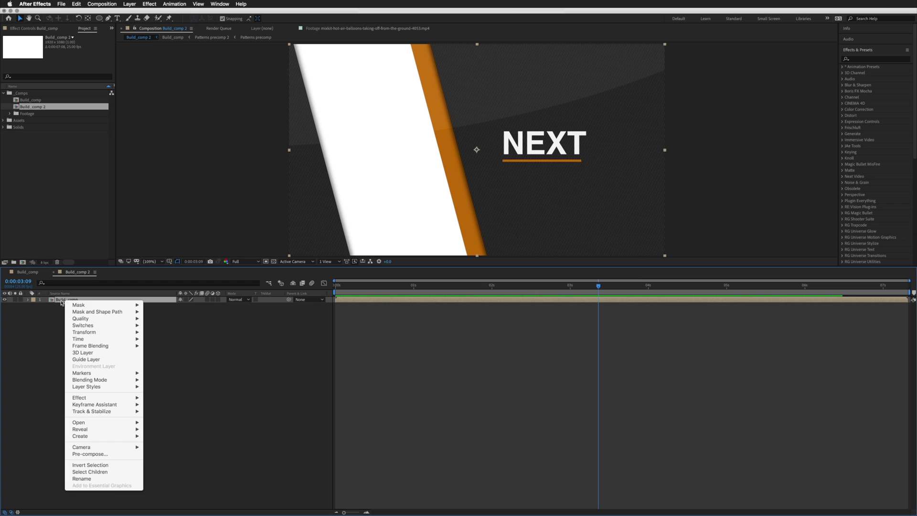
mouse_move(98, 340)
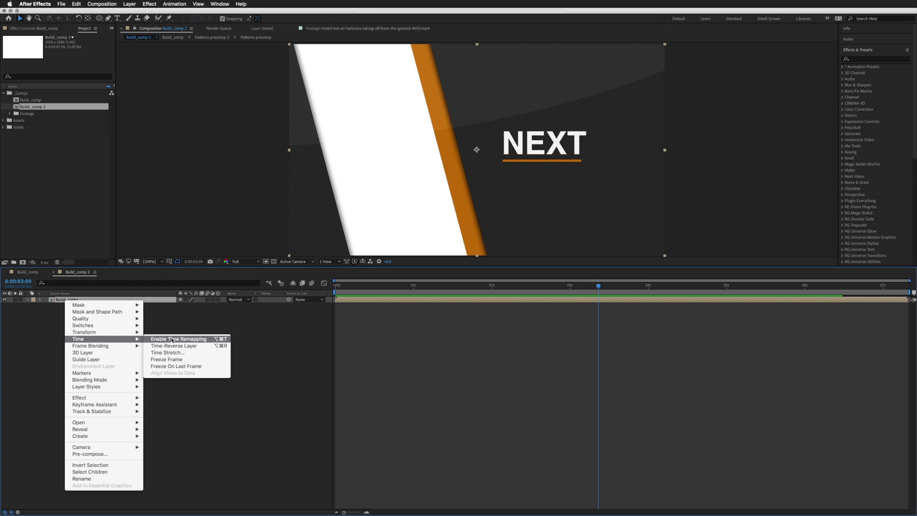
left_click(199, 340)
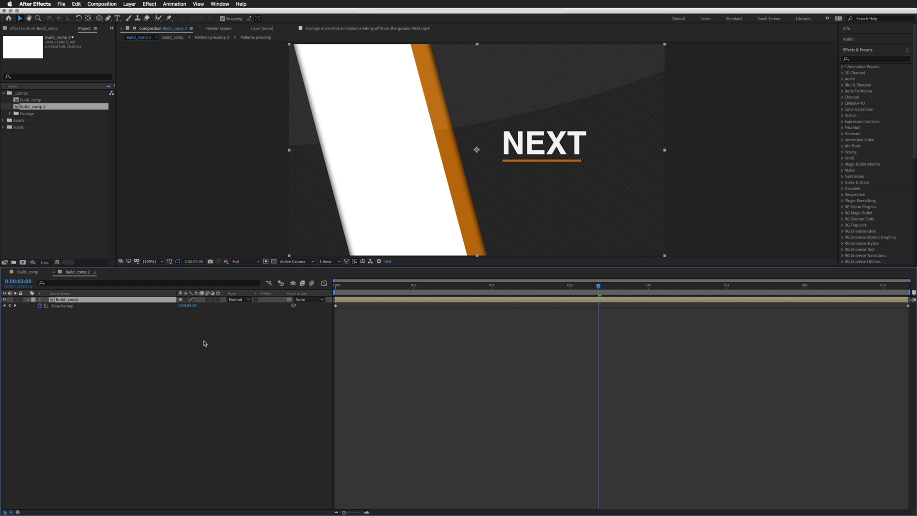
left_click(336, 306)
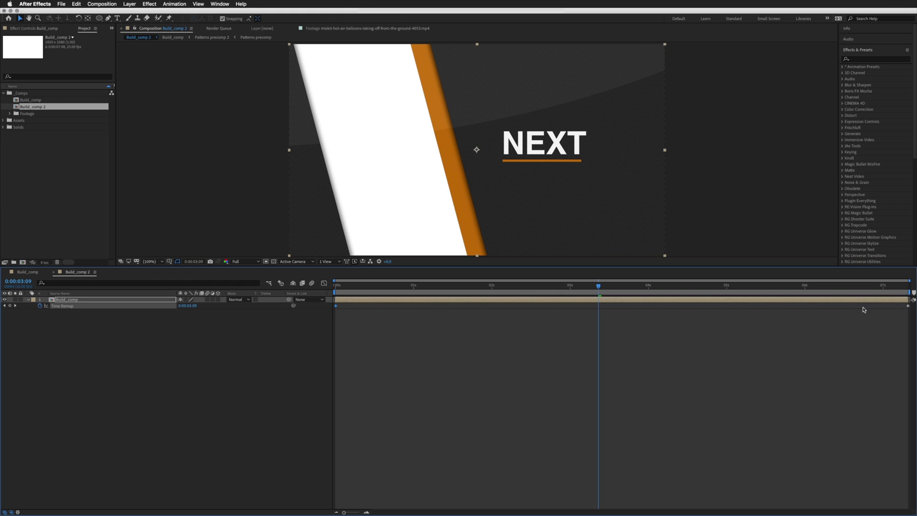
left_click_drag(883, 304, 911, 319)
left_click_drag(343, 290, 480, 286)
key("space")
key("space")
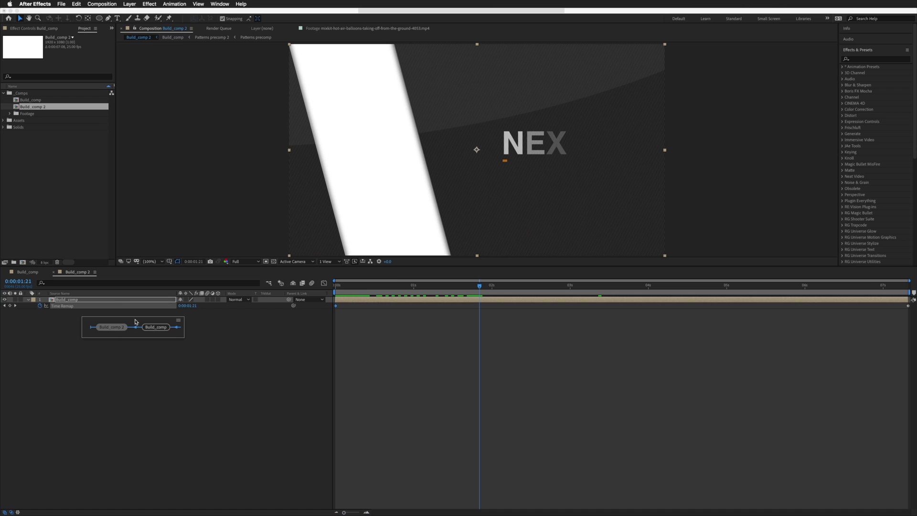
Step: In Build_comp, find 0:00:02:12 where the NEXT title is fully shown
left_click(162, 329)
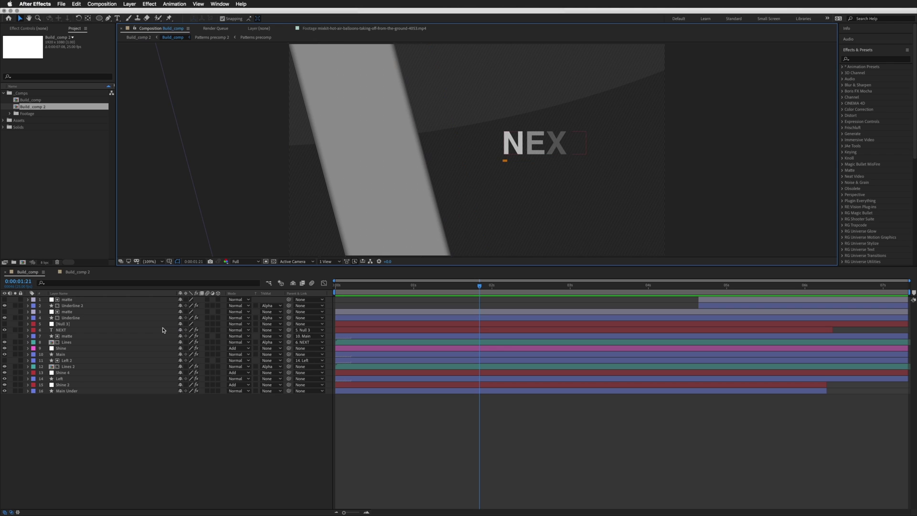
key("u")
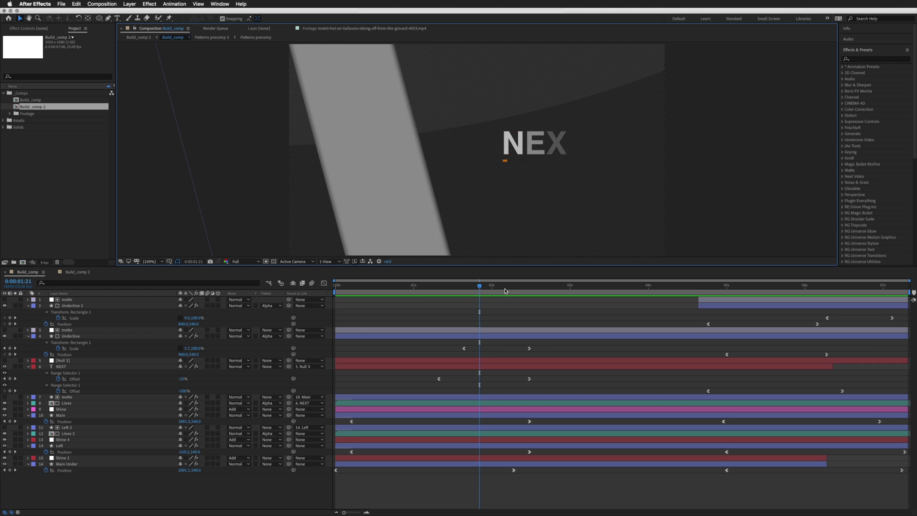
left_click_drag(508, 286, 529, 289)
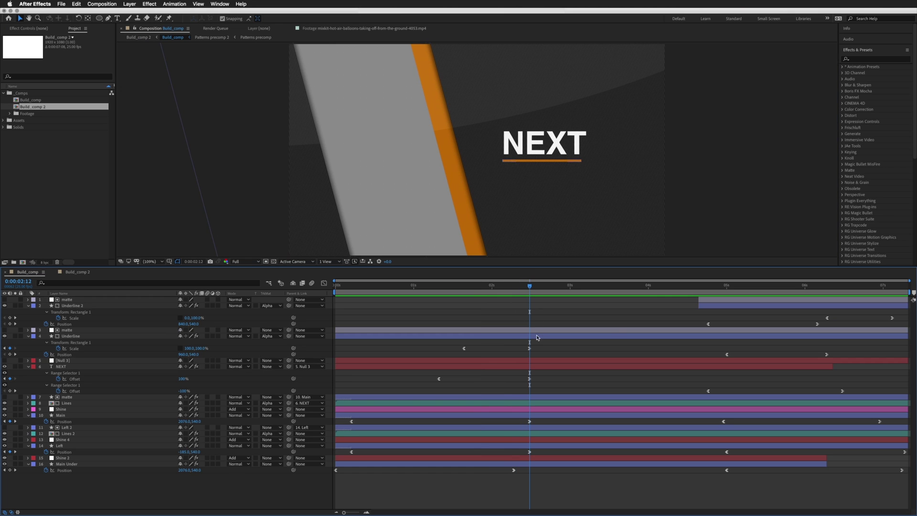
key("Tab")
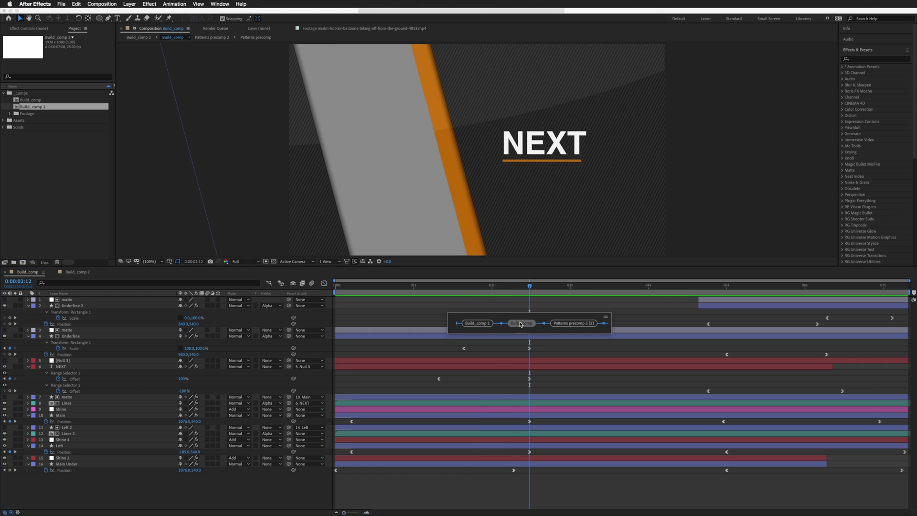
Step: Rename the Build_comp 2 composition to Render_comp in the Project panel
left_click(477, 323)
left_click(18, 107)
key("Return")
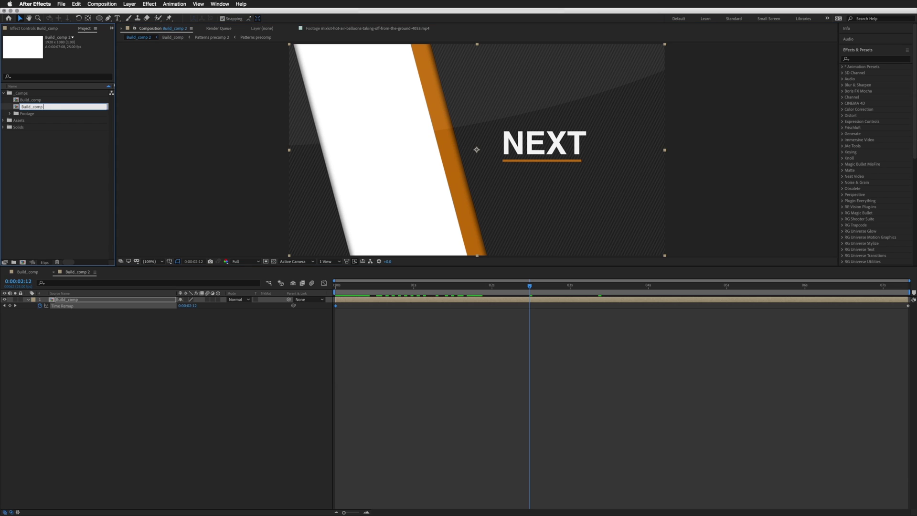
key("BackSpace")
key("BackSpace")
key("BackSpace")
key("BackSpace")
key("BackSpace")
type("Render")
key("Return")
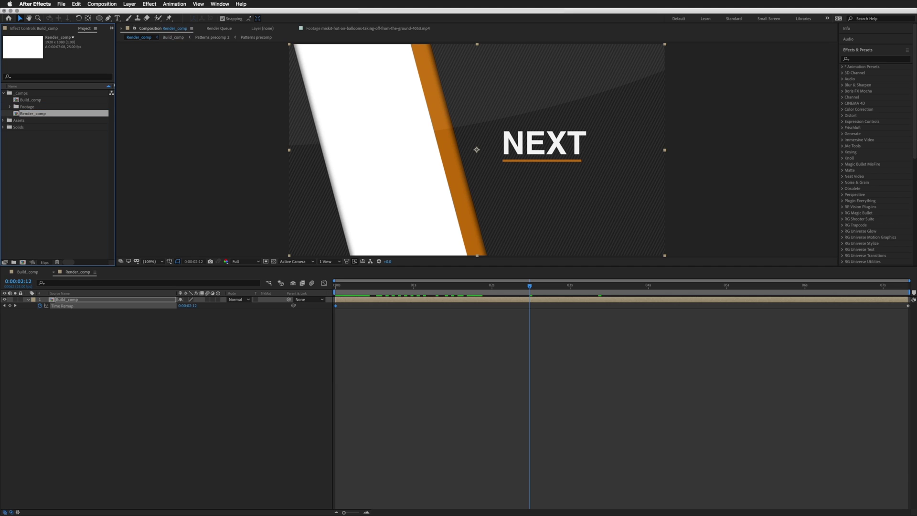
Step: Add a Time Remap keyframe at 0:00:02:12 and locate 0:00:04:19 in Build_comp
left_click(352, 304)
left_click(10, 306)
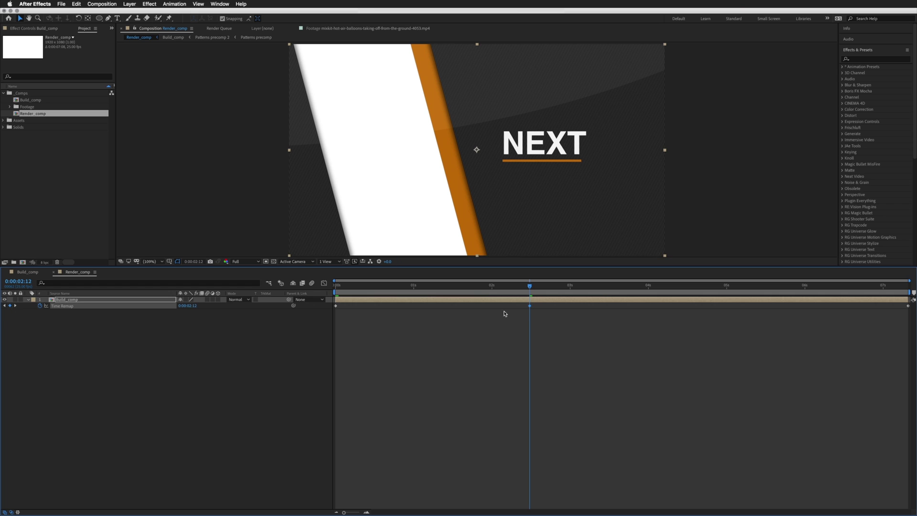
left_click(28, 272)
left_click_drag(603, 289, 708, 299)
key("Tab")
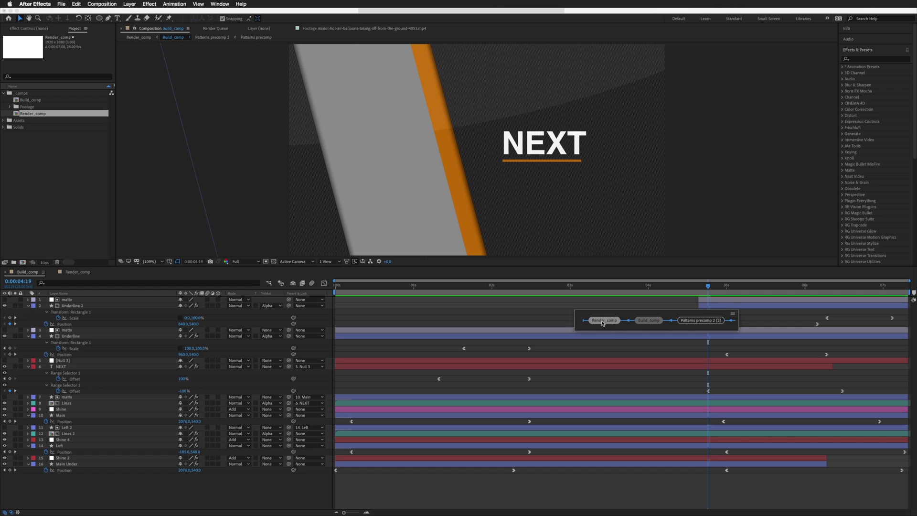
left_click(603, 321)
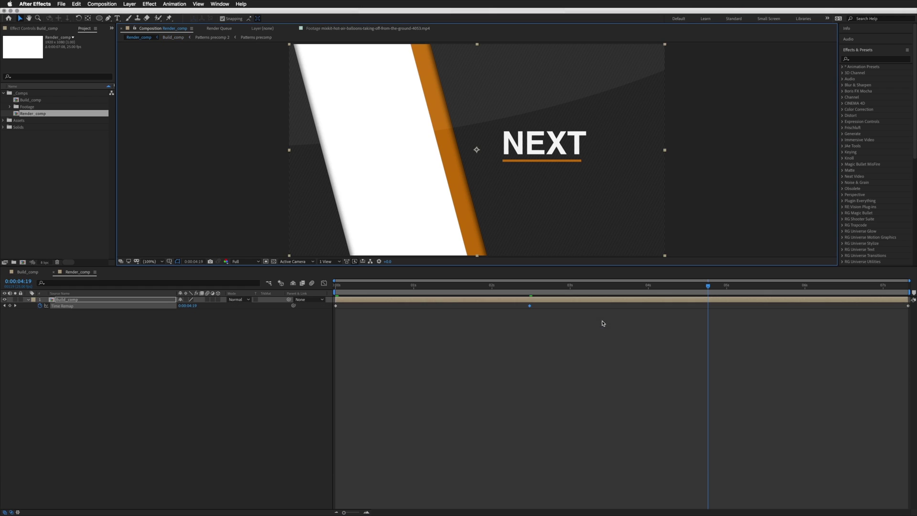
Step: Add a Time Remap keyframe at 0:00:04:19 and move to the composition's last frame
left_click(10, 306)
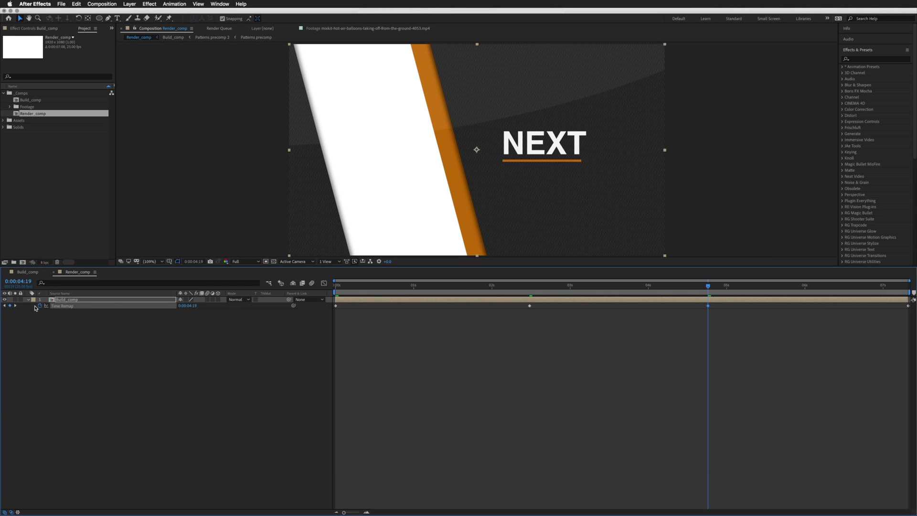
left_click(908, 306)
left_click(909, 286)
left_click_drag(908, 285, 915, 286)
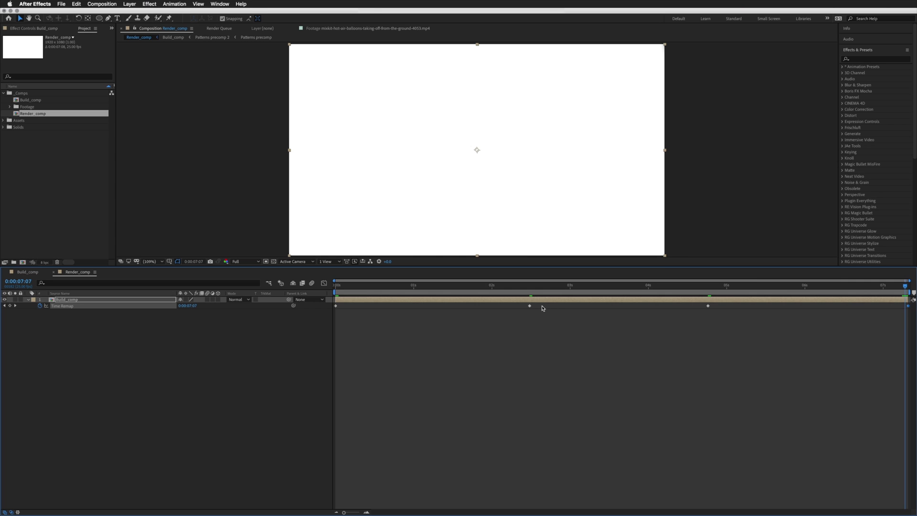
Step: Select the end Time Remap keyframe and move the current time to about 0:00:07:02
left_click_drag(545, 306, 328, 333)
left_click_drag(386, 287, 502, 286)
left_click_drag(696, 304, 910, 334)
left_click_drag(720, 286, 573, 296)
left_click_drag(748, 286, 896, 285)
Step: Add a Time Remap keyframe at 0:00:07:04, select all four, and return to 0:00
left_click(866, 303)
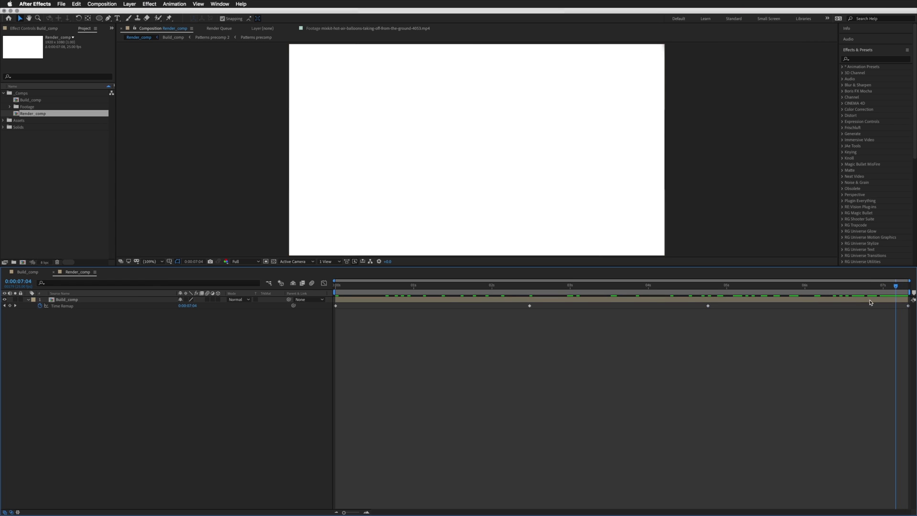
left_click(871, 300)
left_click(10, 306)
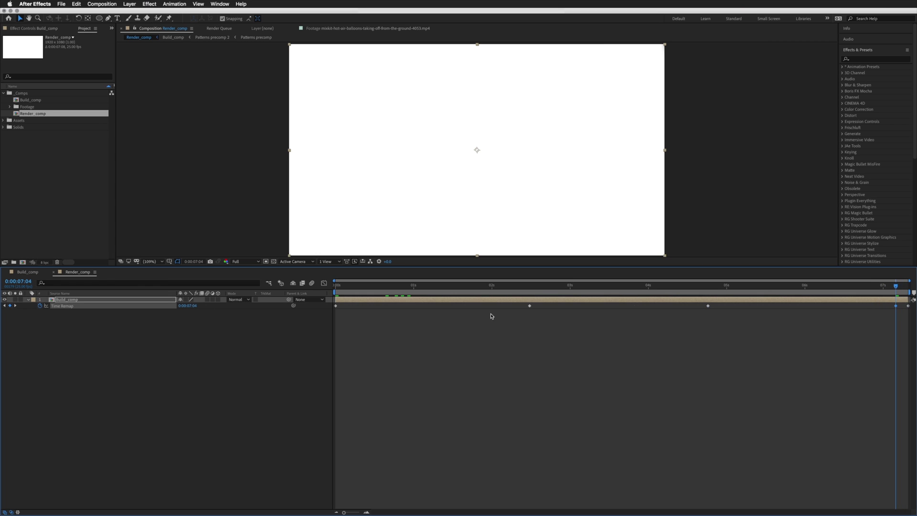
left_click(905, 300)
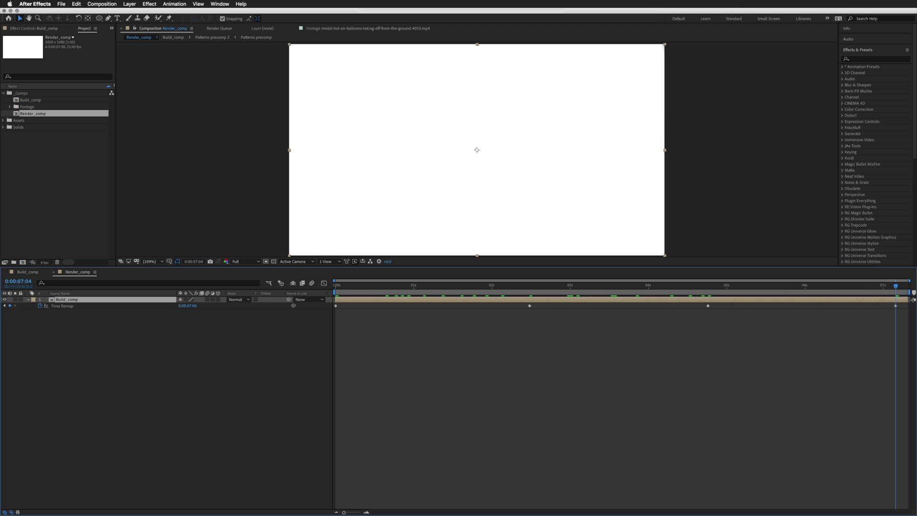
left_click_drag(905, 304, 218, 371)
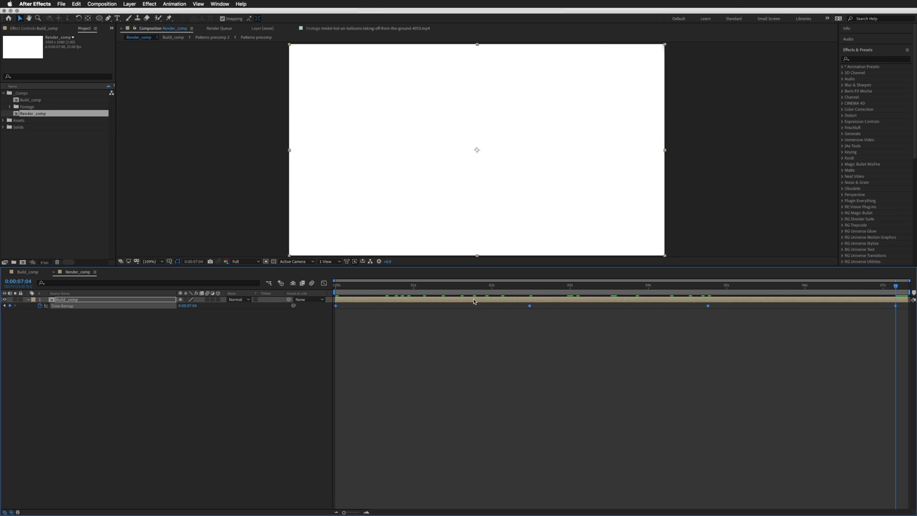
left_click_drag(896, 286, 288, 287)
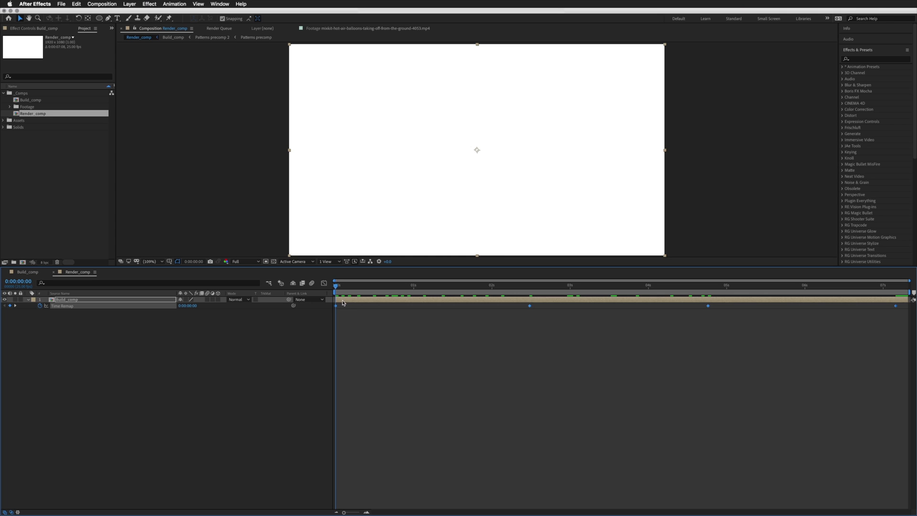
Step: Add a layer marker at 0:00:00:00 on Build_comp with the comment 'In'
right_click(342, 303)
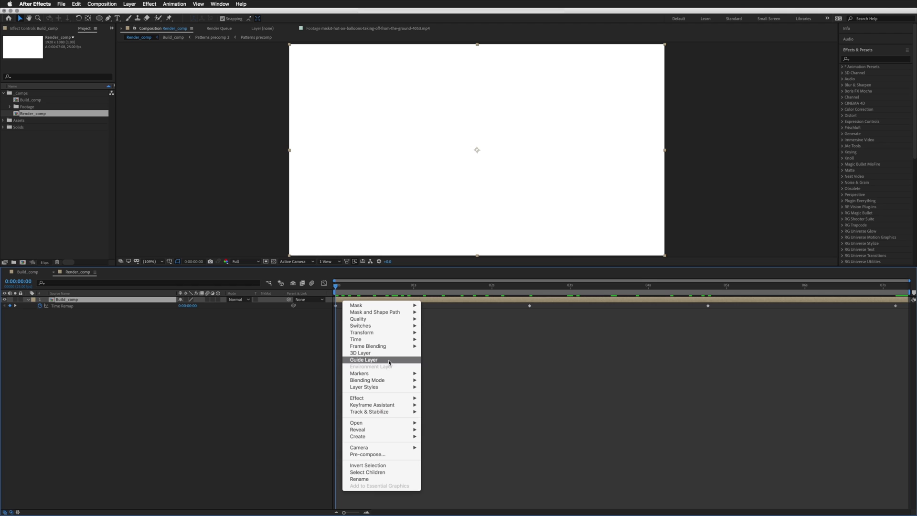
left_click(445, 373)
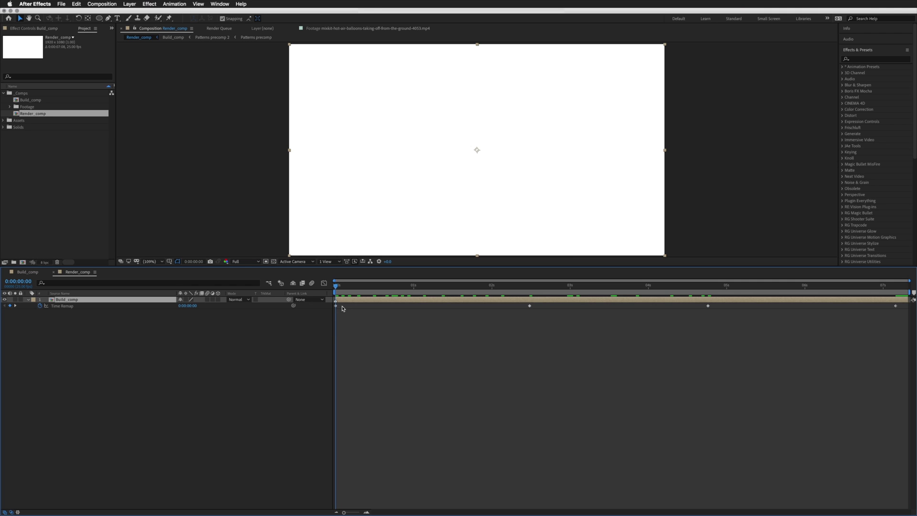
right_click(336, 304)
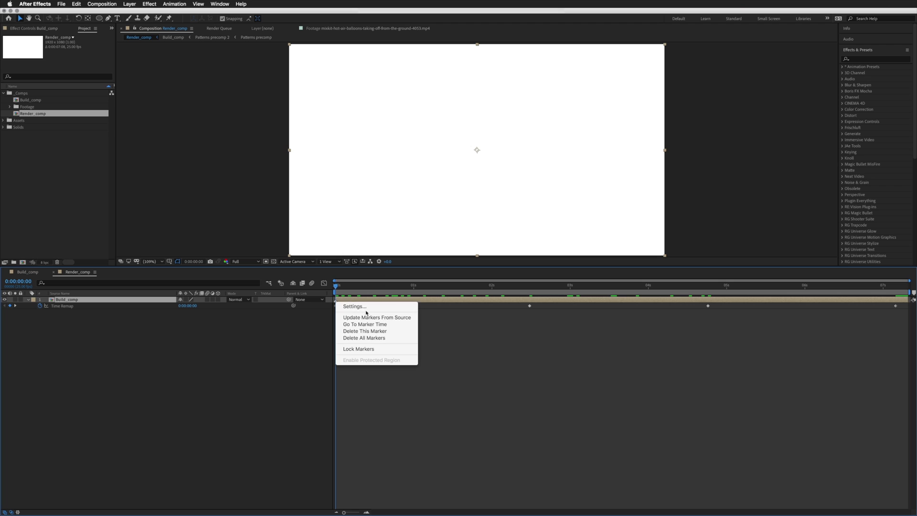
left_click(365, 310)
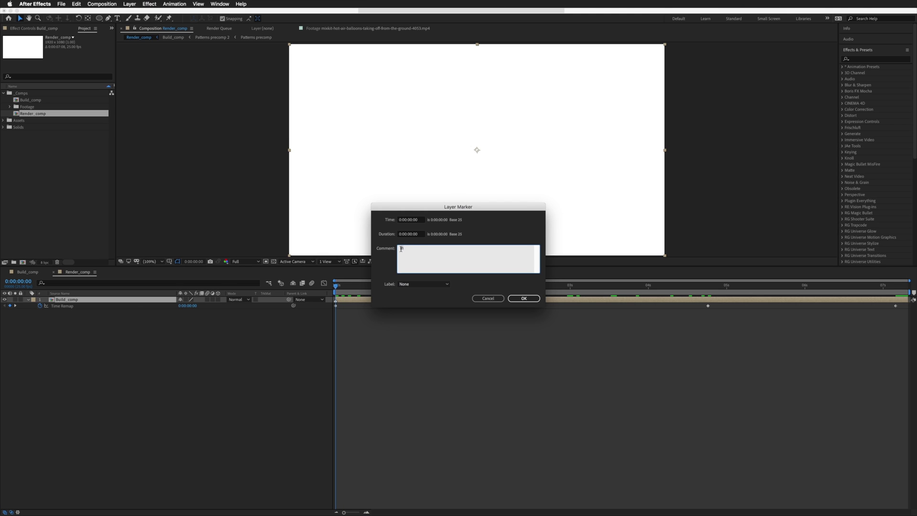
left_click(524, 298)
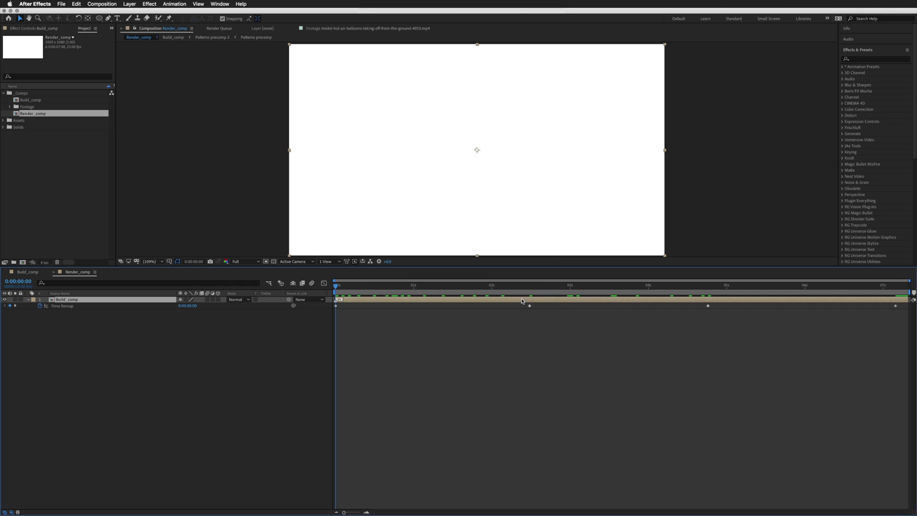
left_click_drag(530, 289, 649, 287)
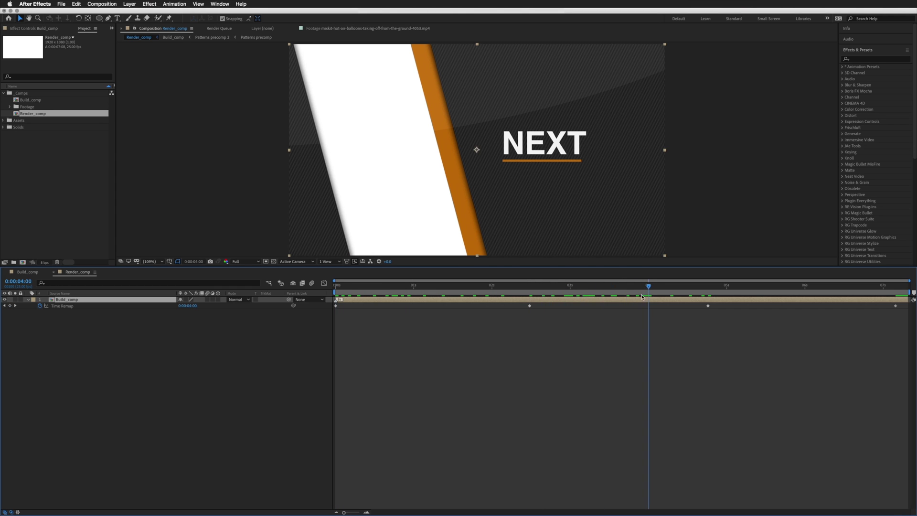
Step: Add an 'Out' layer marker at 0:00:04:00 and drag it onto the 0:00:04:19 keyframe
right_click(654, 300)
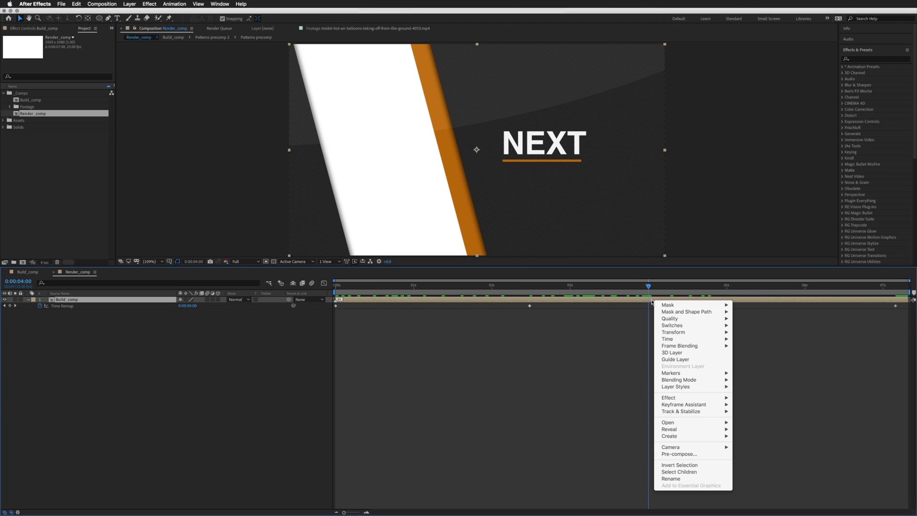
mouse_move(714, 373)
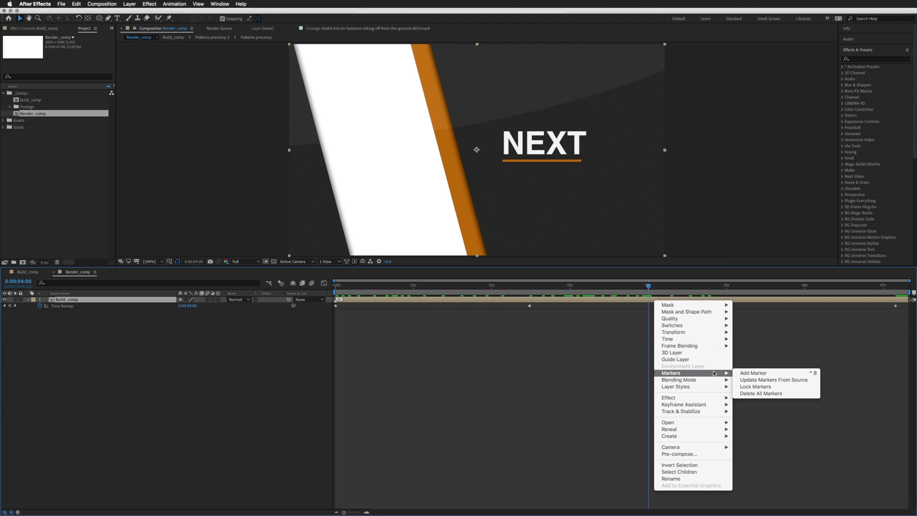
left_click(750, 374)
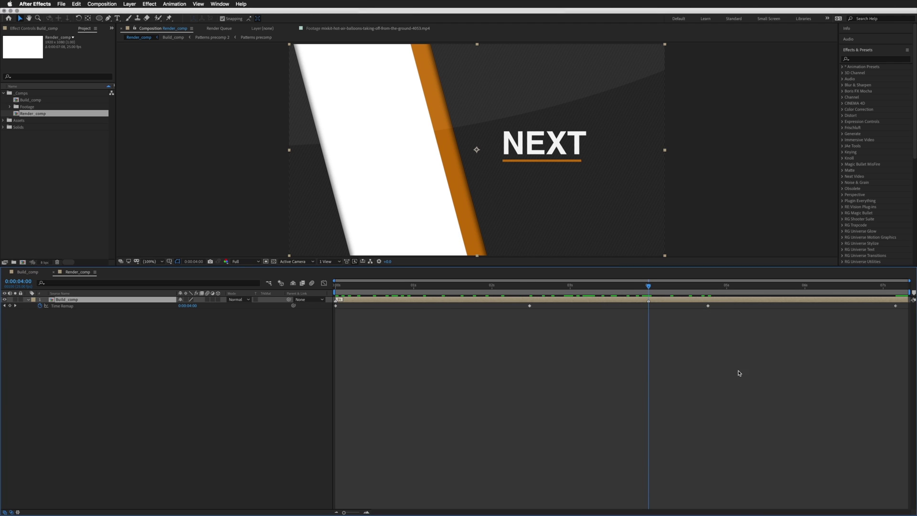
right_click(648, 300)
left_click(669, 308)
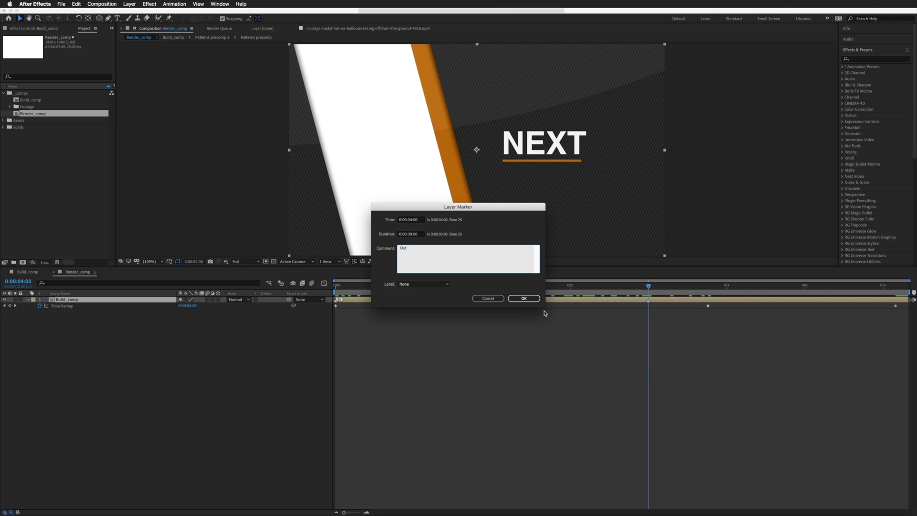
left_click(524, 299)
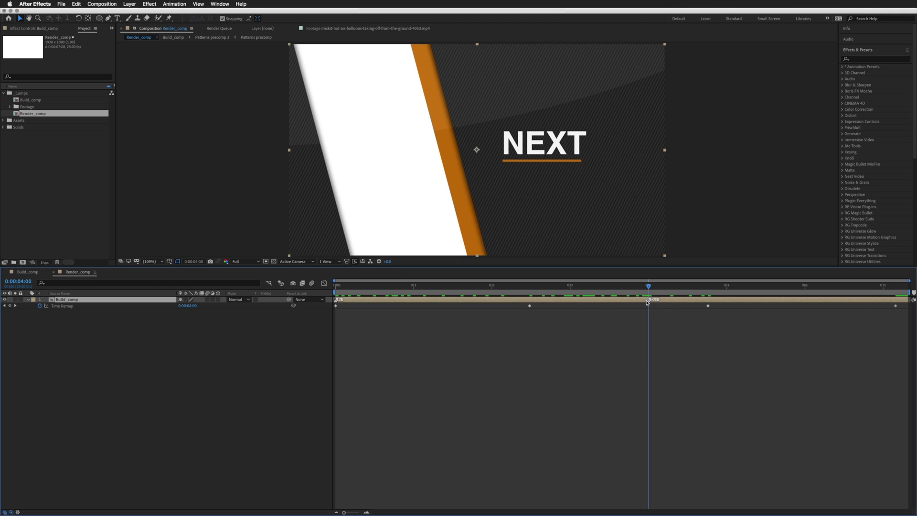
left_click_drag(648, 300, 708, 300)
Step: Copy the full time-remap expression from the Pages document and return to After Effects
key("super+Tab")
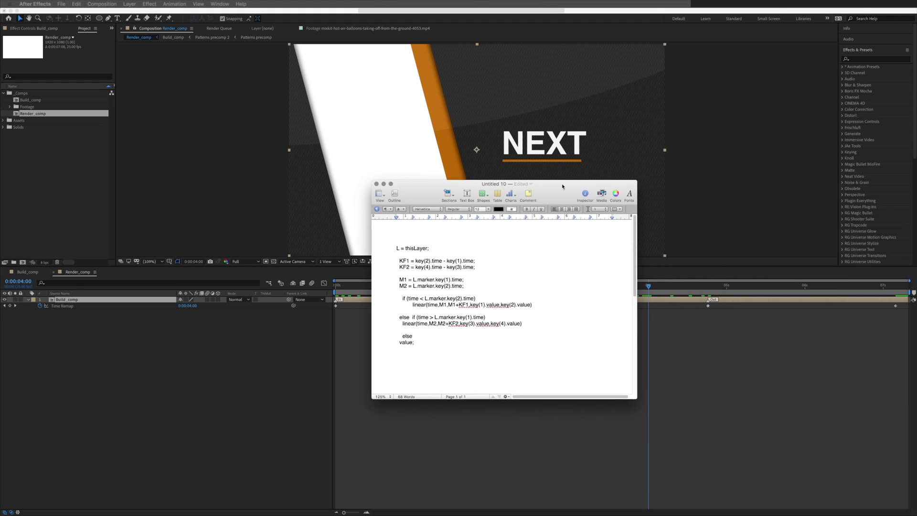
left_click_drag(409, 341, 391, 247)
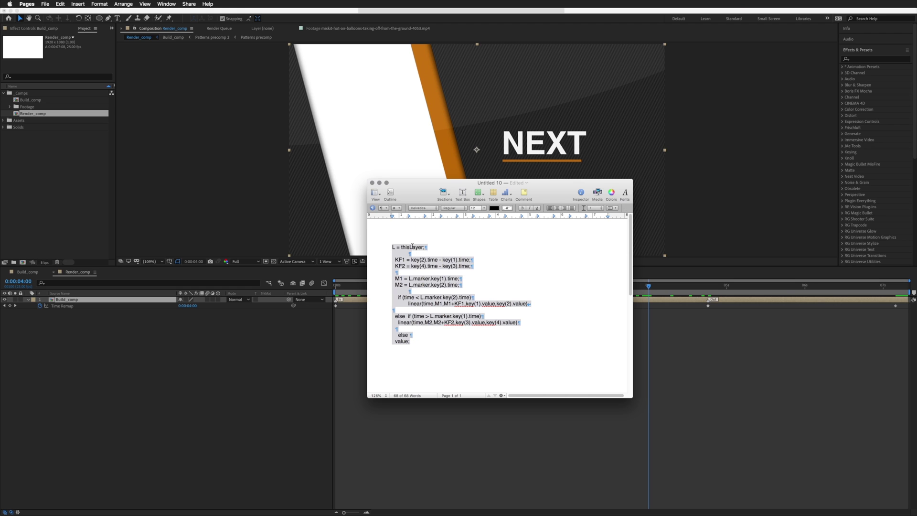
key("super+c")
key("super+Tab")
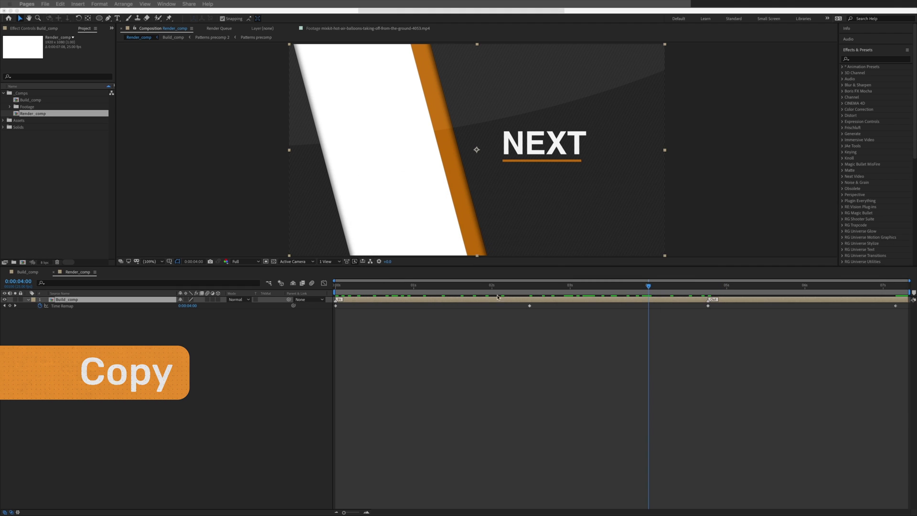
left_click(401, 337)
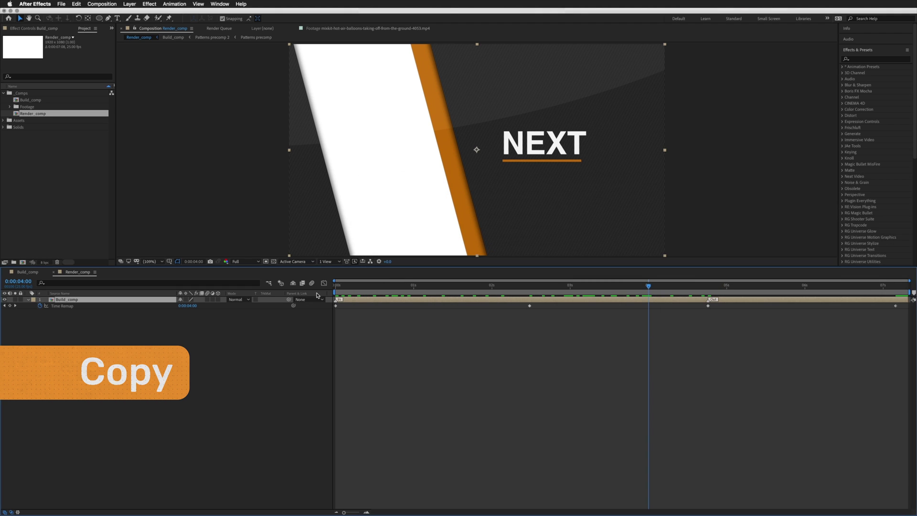
Step: Paste the multi-line marker-driven linear expression into Build_comp's Time Remap and apply it
left_click(40, 306, "alt")
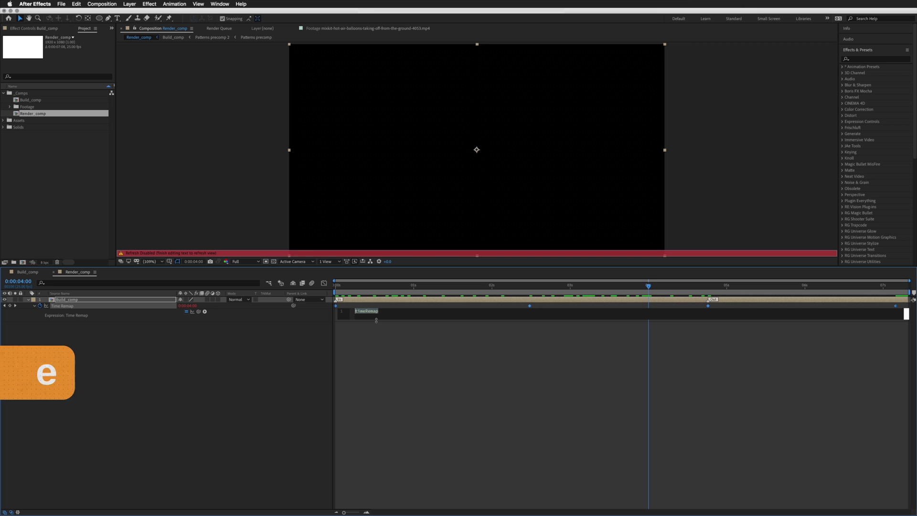
key("super+v")
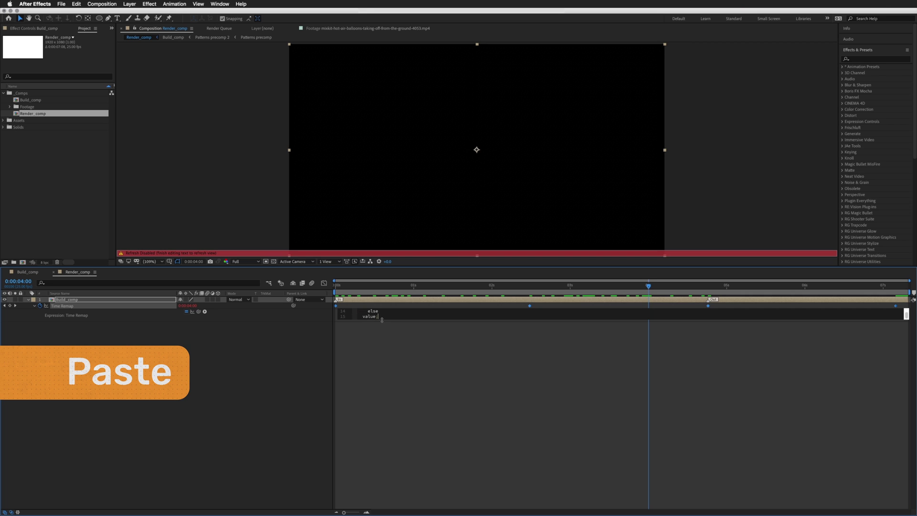
left_click_drag(382, 319, 382, 421)
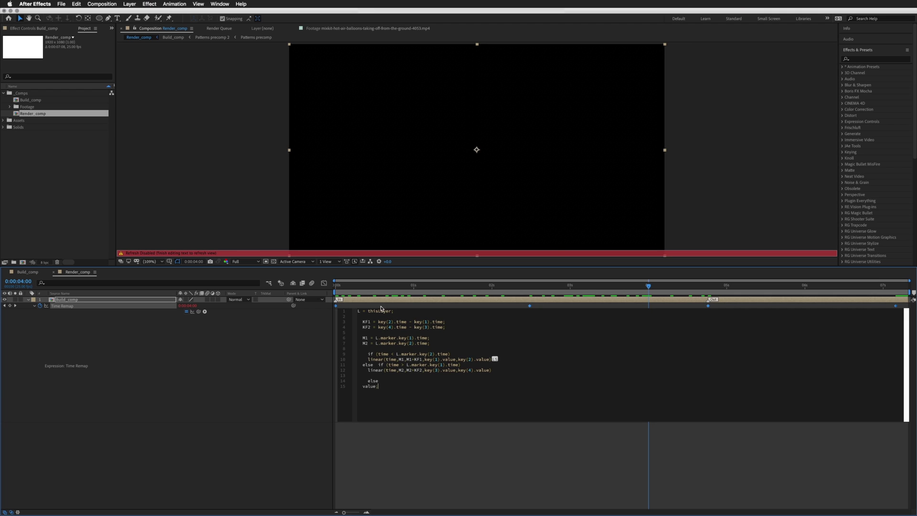
left_click(381, 307)
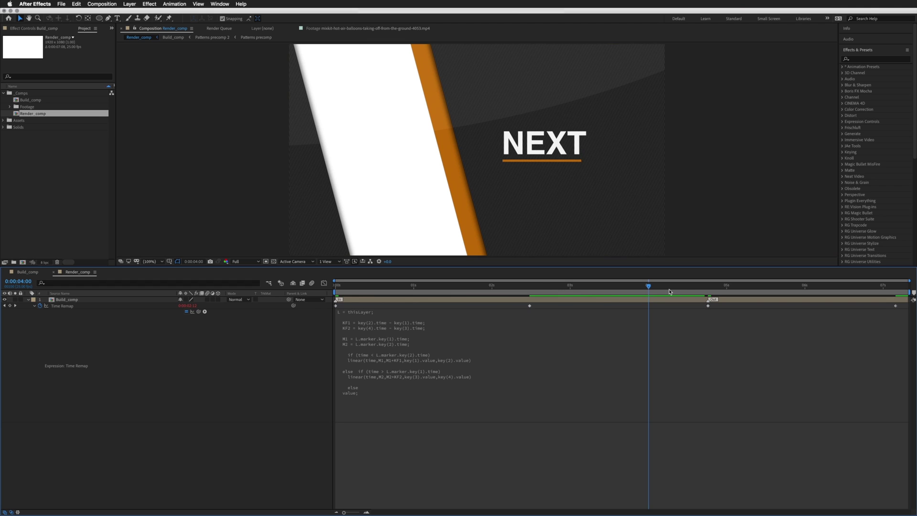
Step: Preview the title, then move the Out marker to 0:00:02:15 and preview the exit
left_click_drag(349, 289, 322, 291)
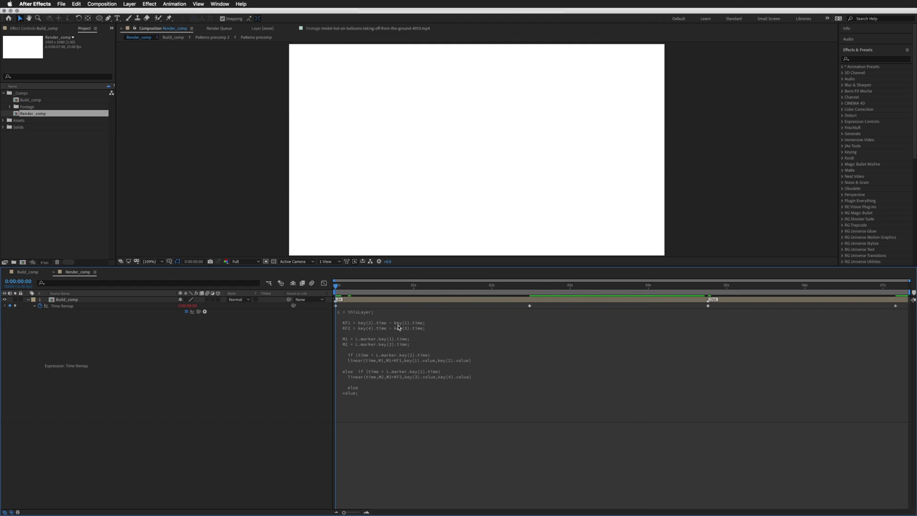
key("space")
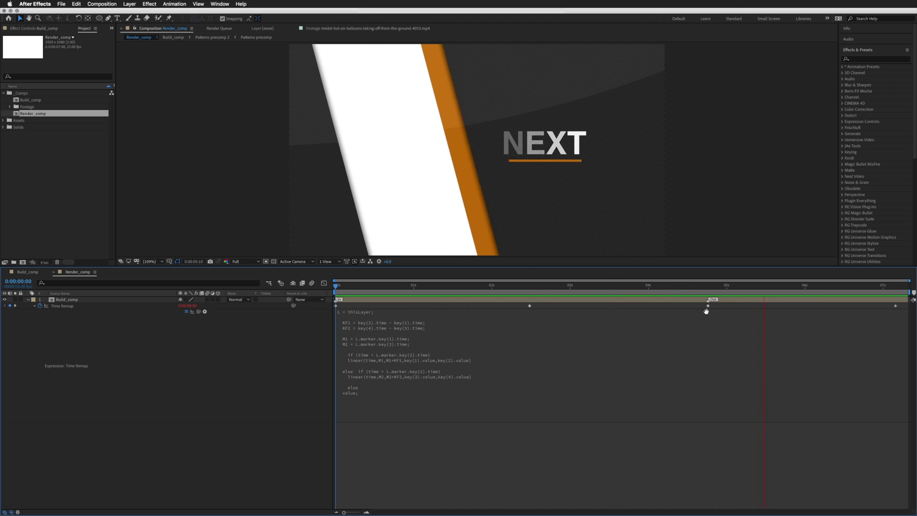
left_click(708, 287)
left_click_drag(708, 287, 539, 287)
left_click_drag(708, 301, 538, 300)
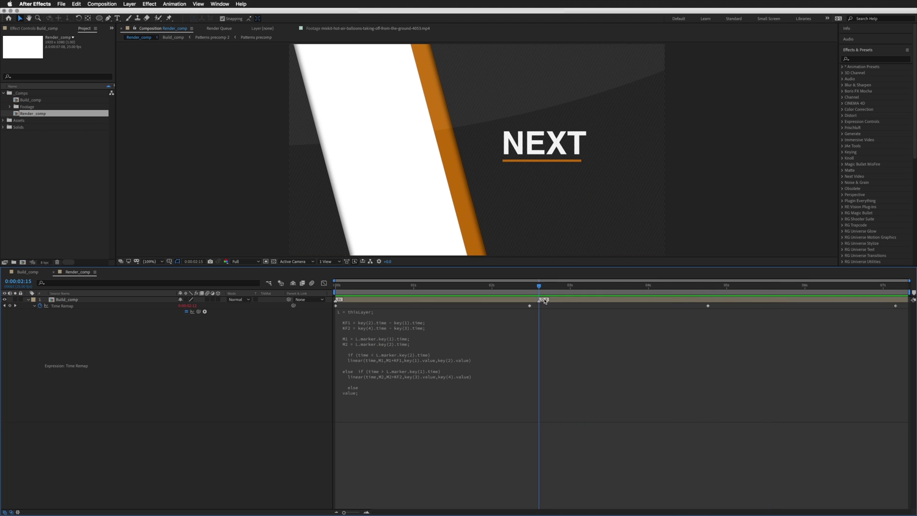
key("space")
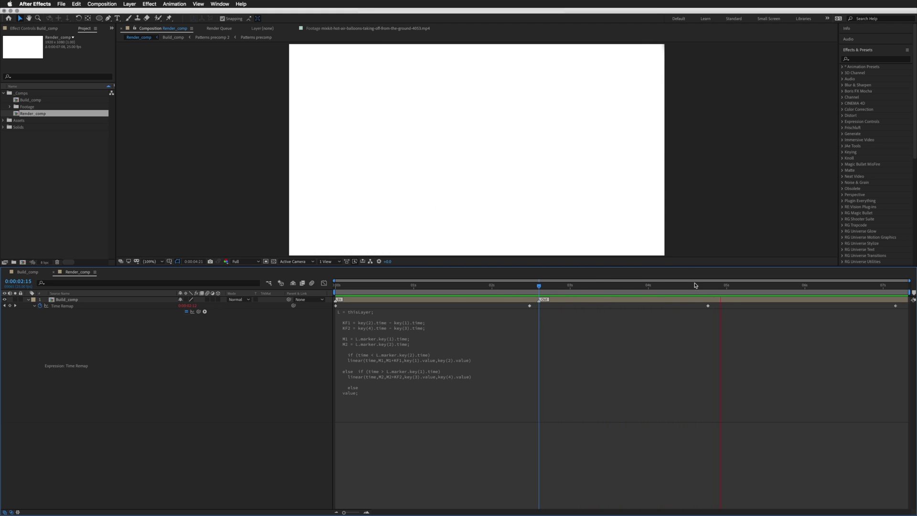
key("space")
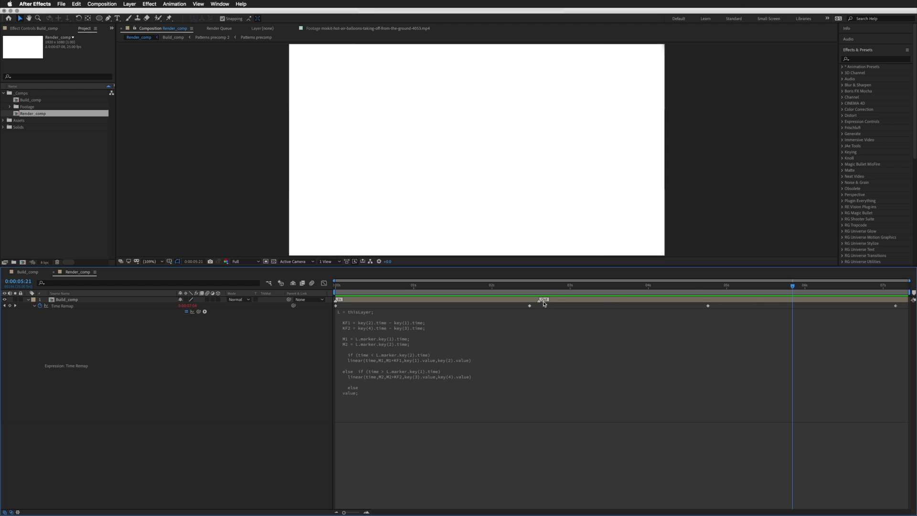
Step: Try the Out marker at 0:00:05:21, then settle it near 0:00:03:24 and preview
left_click_drag(541, 301, 791, 300)
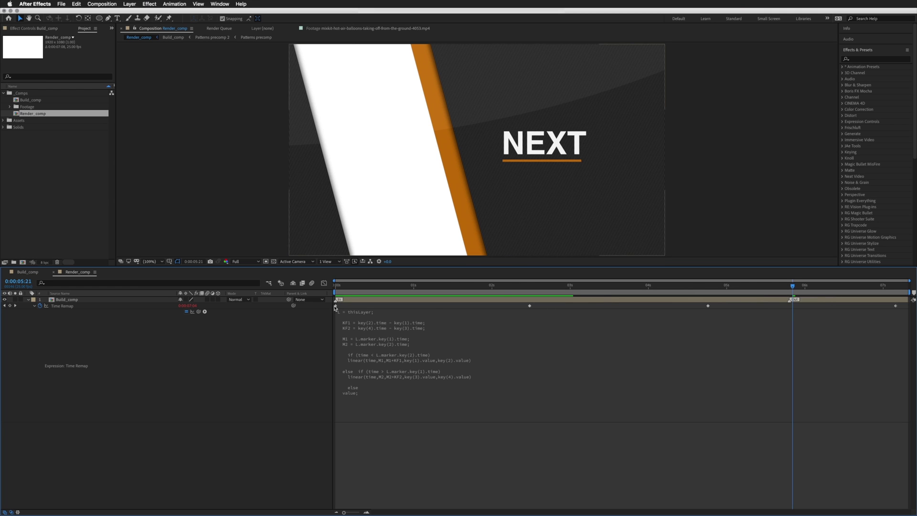
left_click(790, 287)
key("space")
key("space")
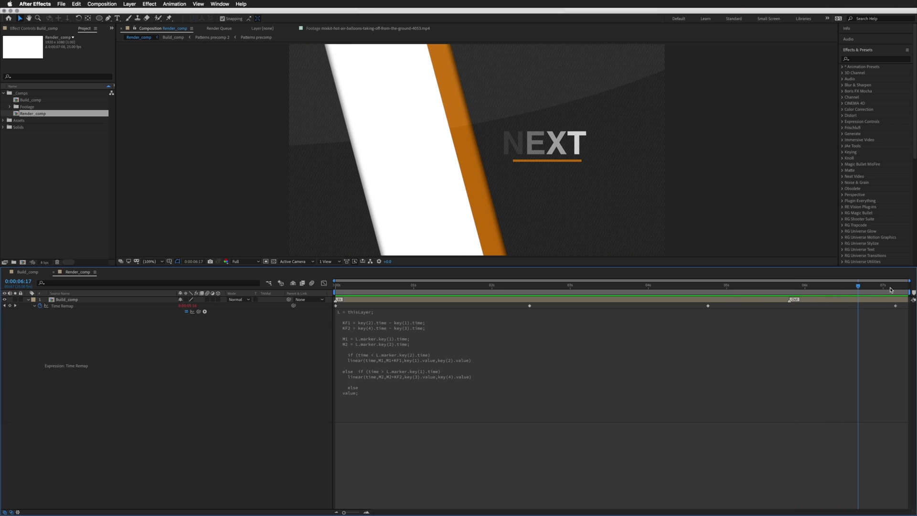
left_click_drag(806, 289, 449, 286)
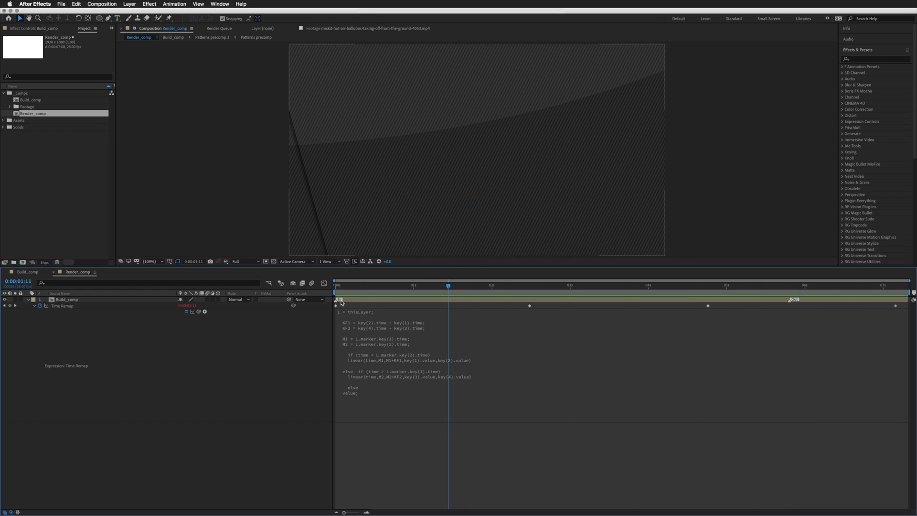
mouse_move(346, 287)
left_mouse_down()
mouse_move(337, 303)
mouse_move(501, 300)
left_mouse_up()
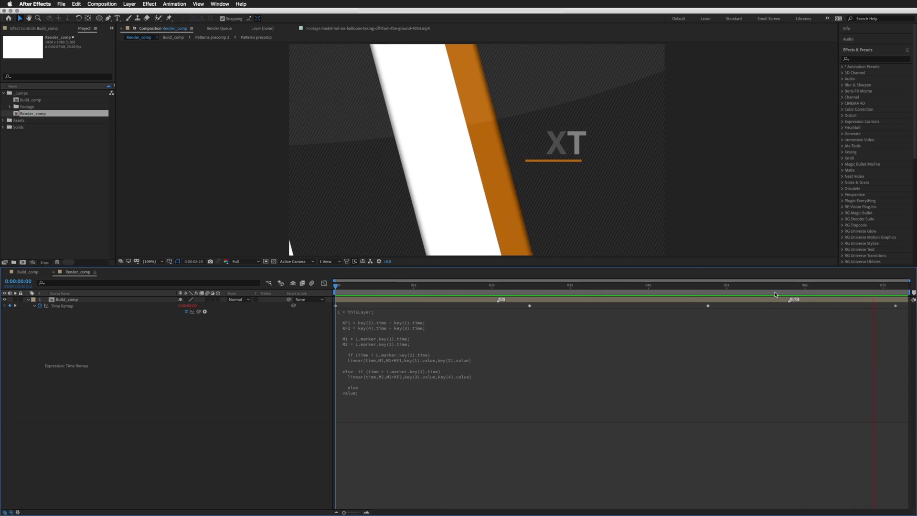
key("space")
left_click_drag(789, 301, 661, 300)
left_click(646, 286)
key("space")
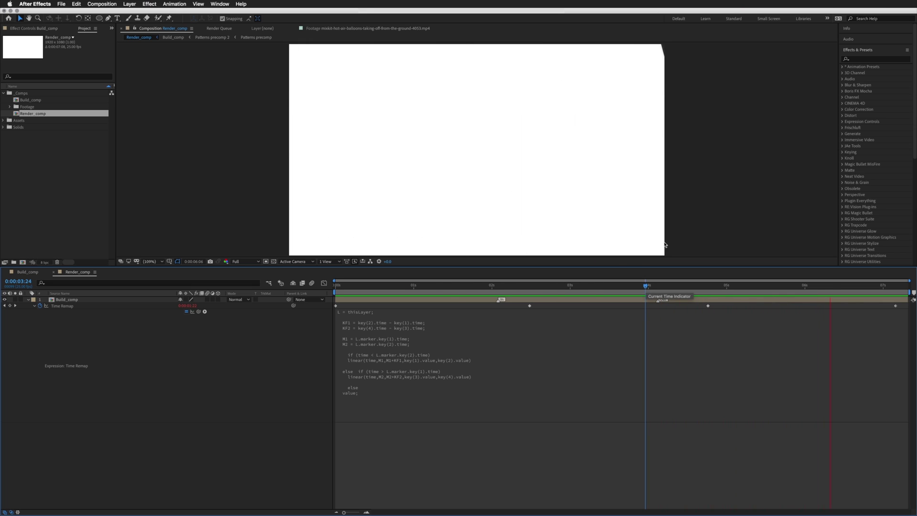
Step: Leave the expression unchanged and delete the Out marker via Delete This Marker
left_click(370, 352)
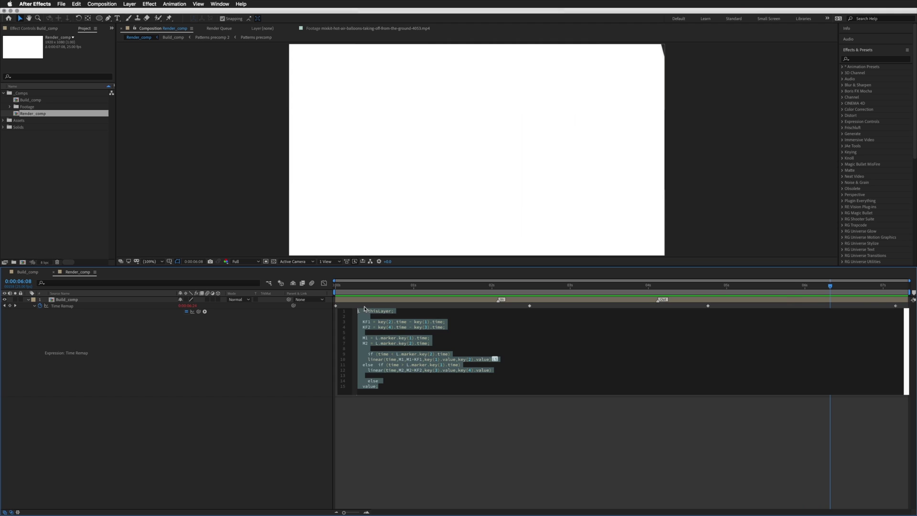
key("KP_Enter")
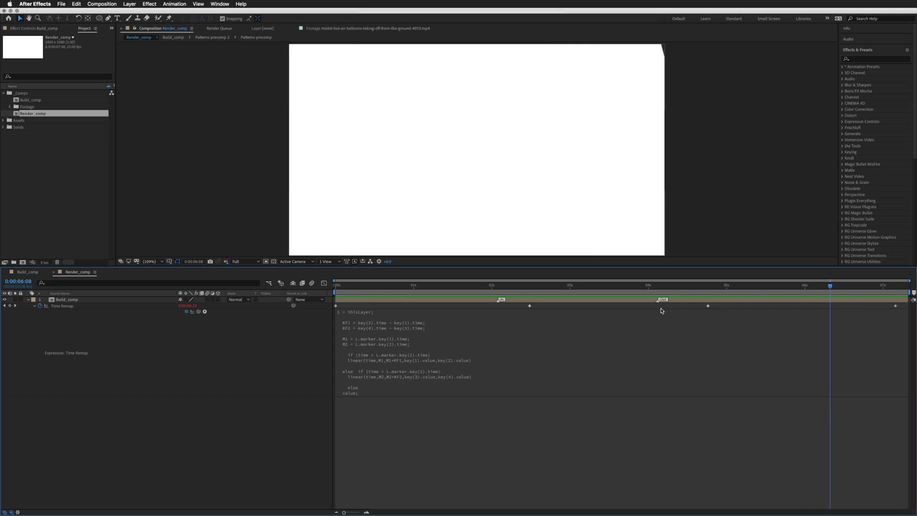
right_click(658, 301)
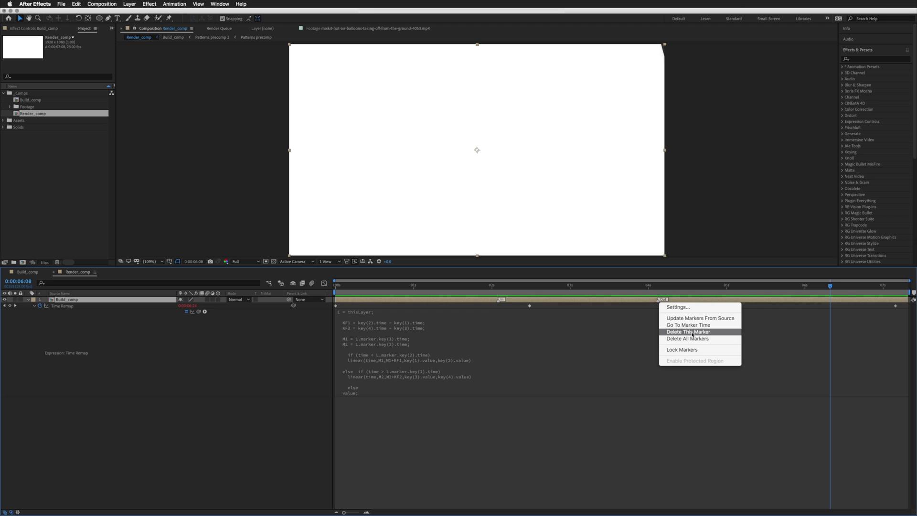
left_click(691, 332)
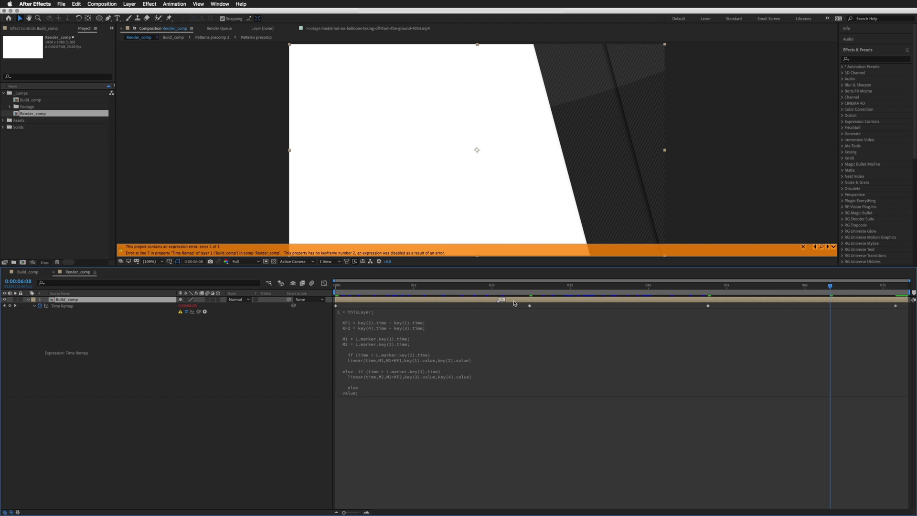
Step: Add a new layer marker via Markers > Add Marker and move it to about 4 seconds
right_click(725, 300)
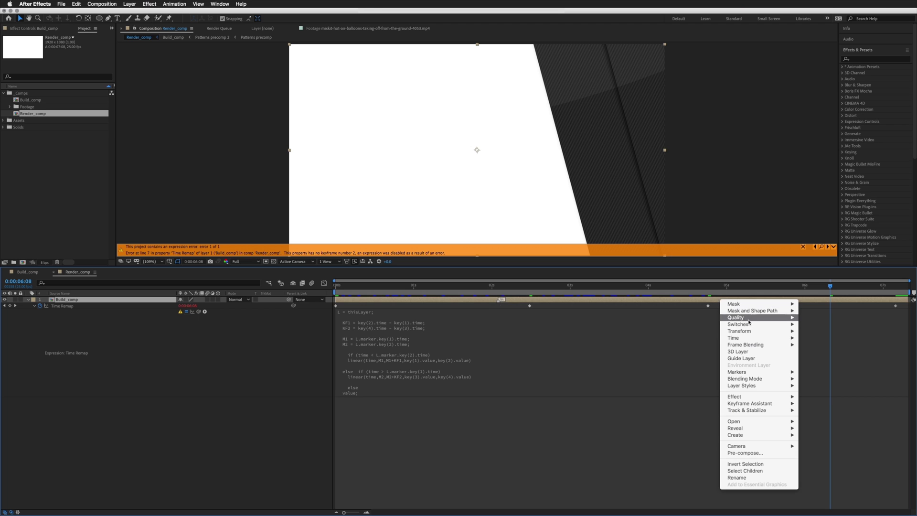
mouse_move(790, 372)
left_click(819, 372)
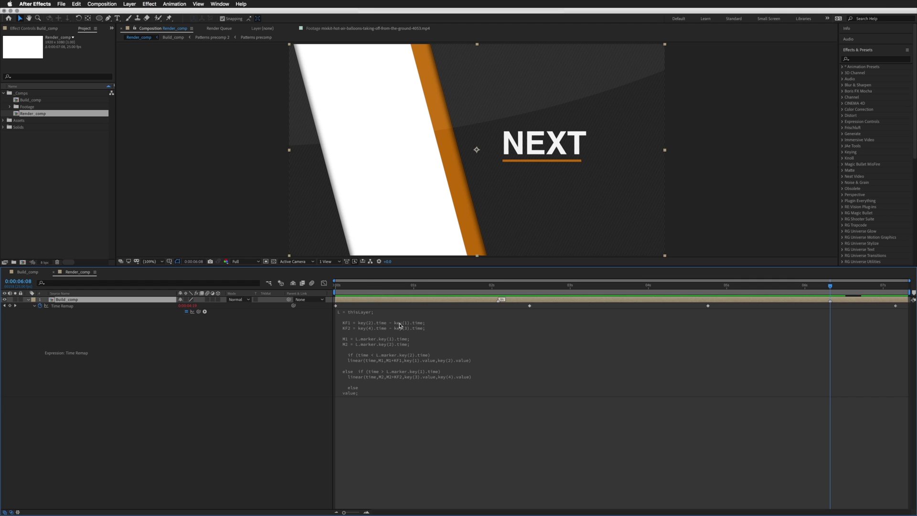
left_click_drag(802, 300, 704, 301)
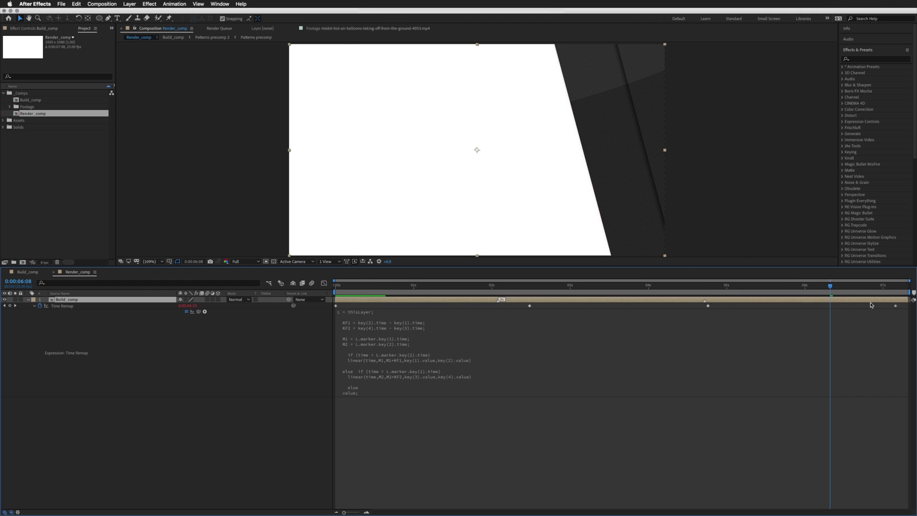
Step: Delete the last Time Remap keyframe, then restore it with Cmd+Z
left_click(896, 306)
key("Delete")
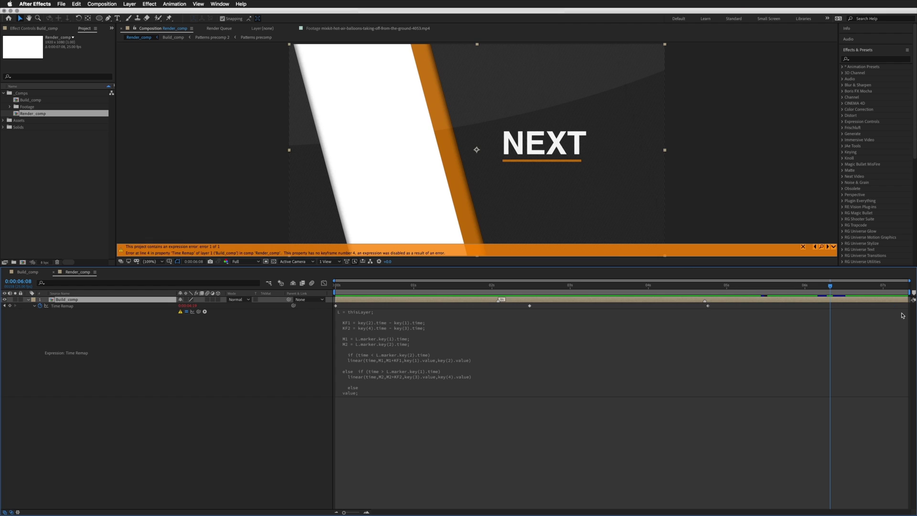
left_click_drag(736, 307, 327, 267)
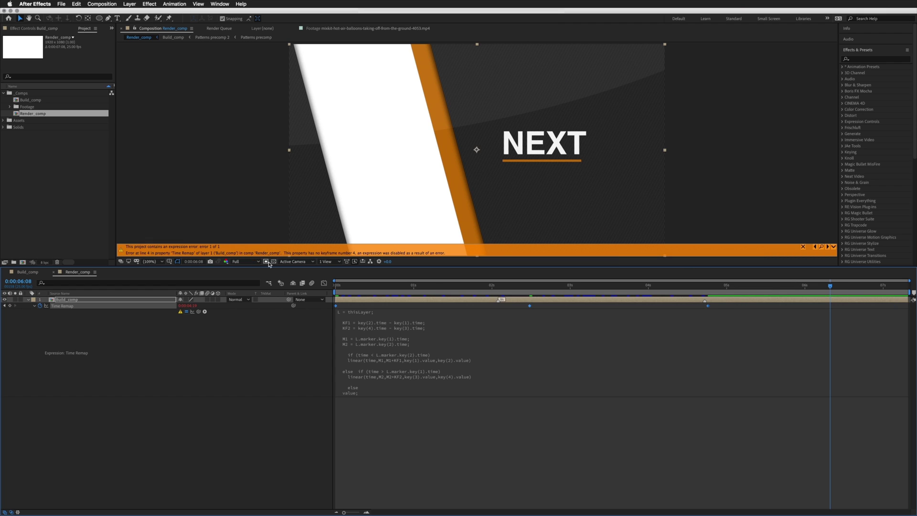
left_click(793, 311)
key("super+z")
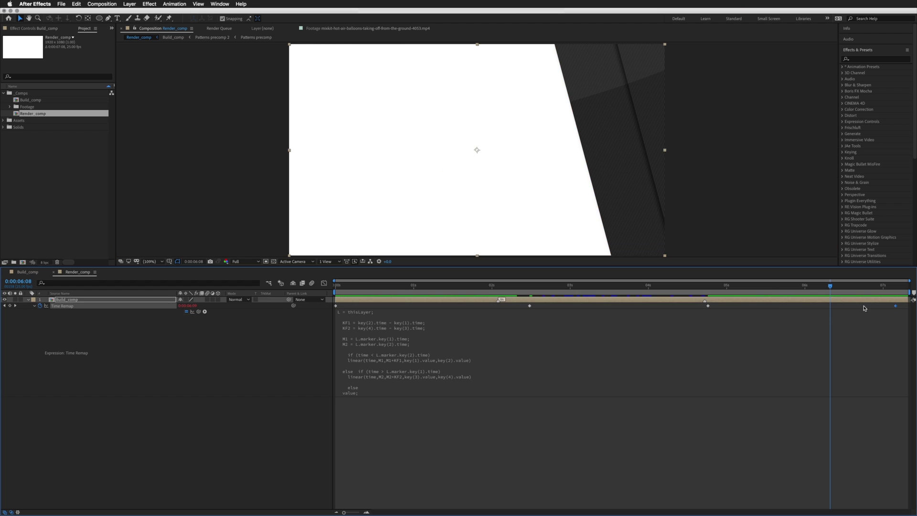